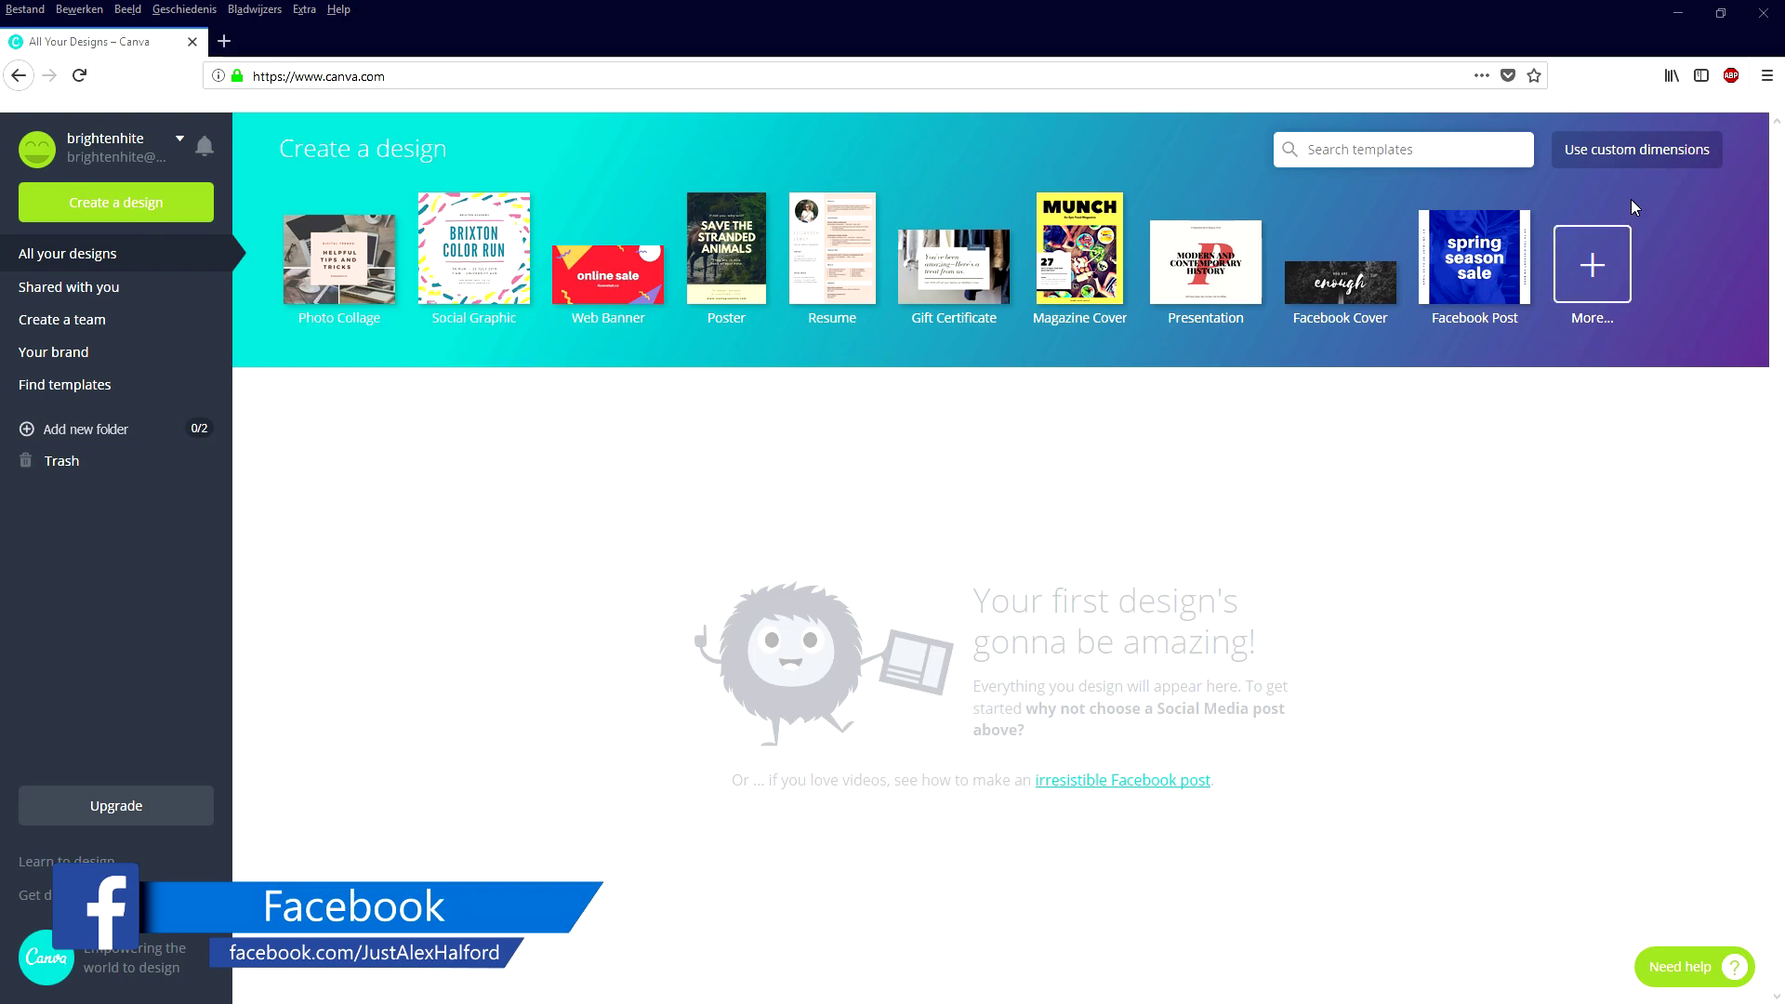
Create a new blank design with custom dimensions of 1920 × 1080 px.
click(1633, 160)
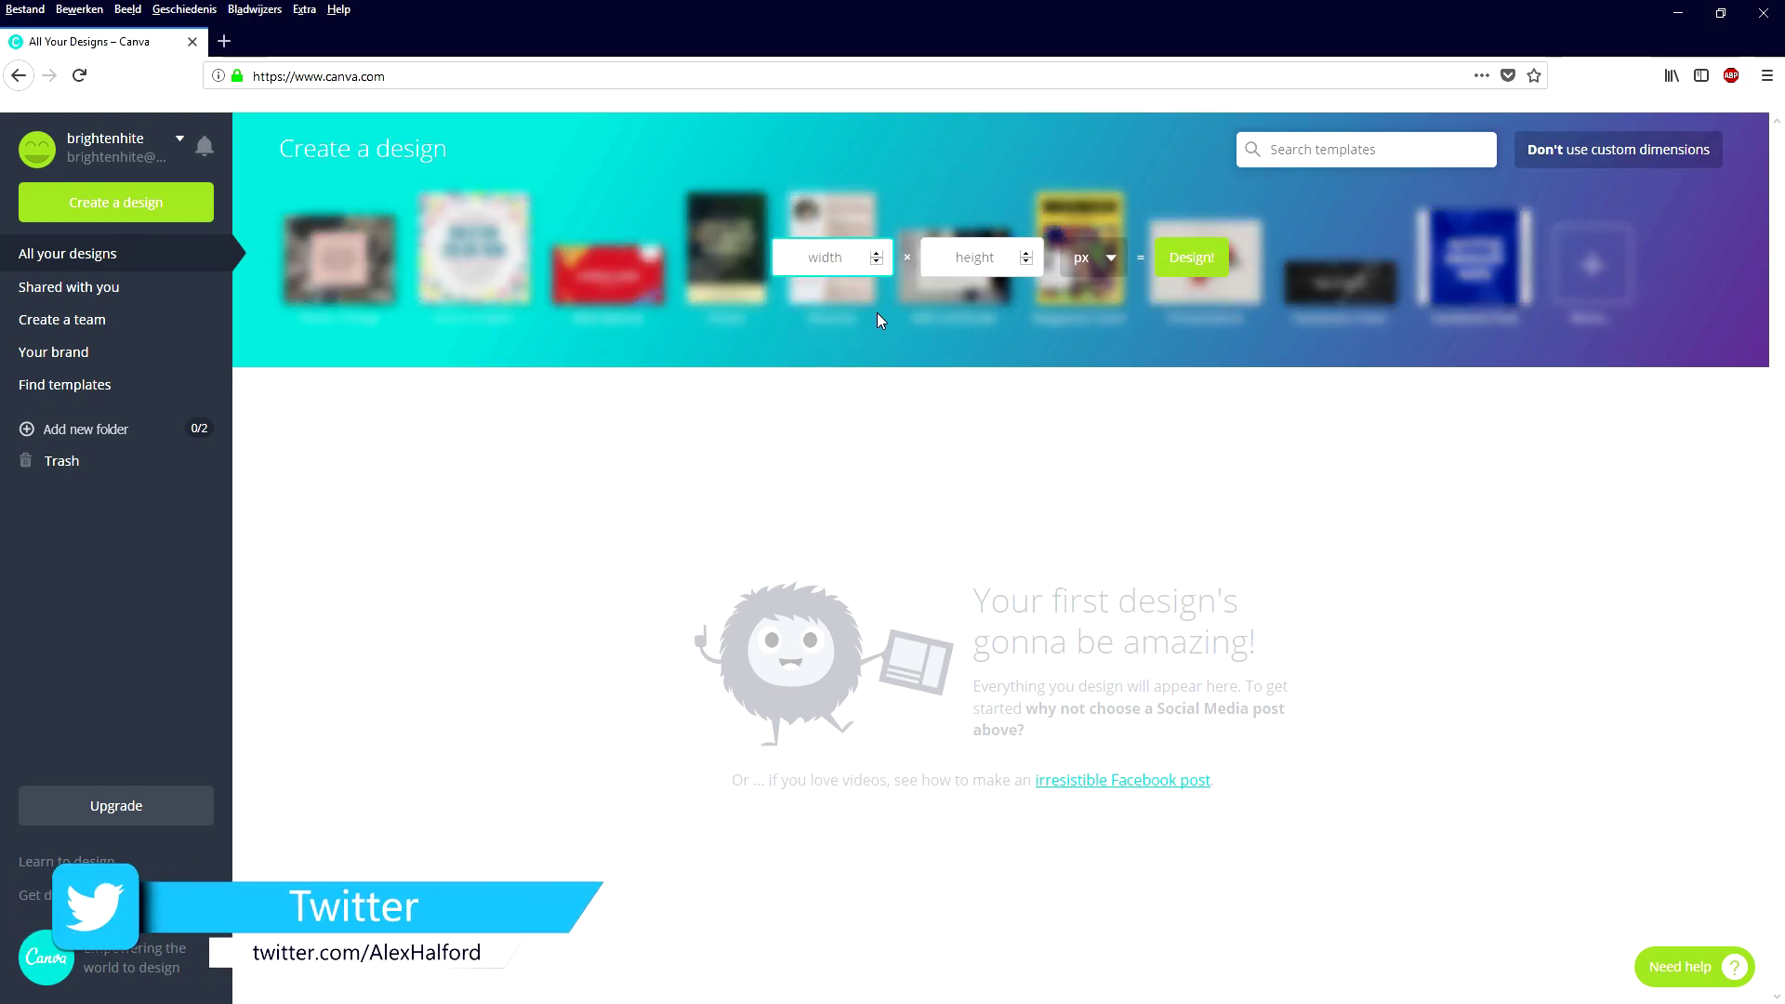
text(1920)
key(Tab)
text(1080)
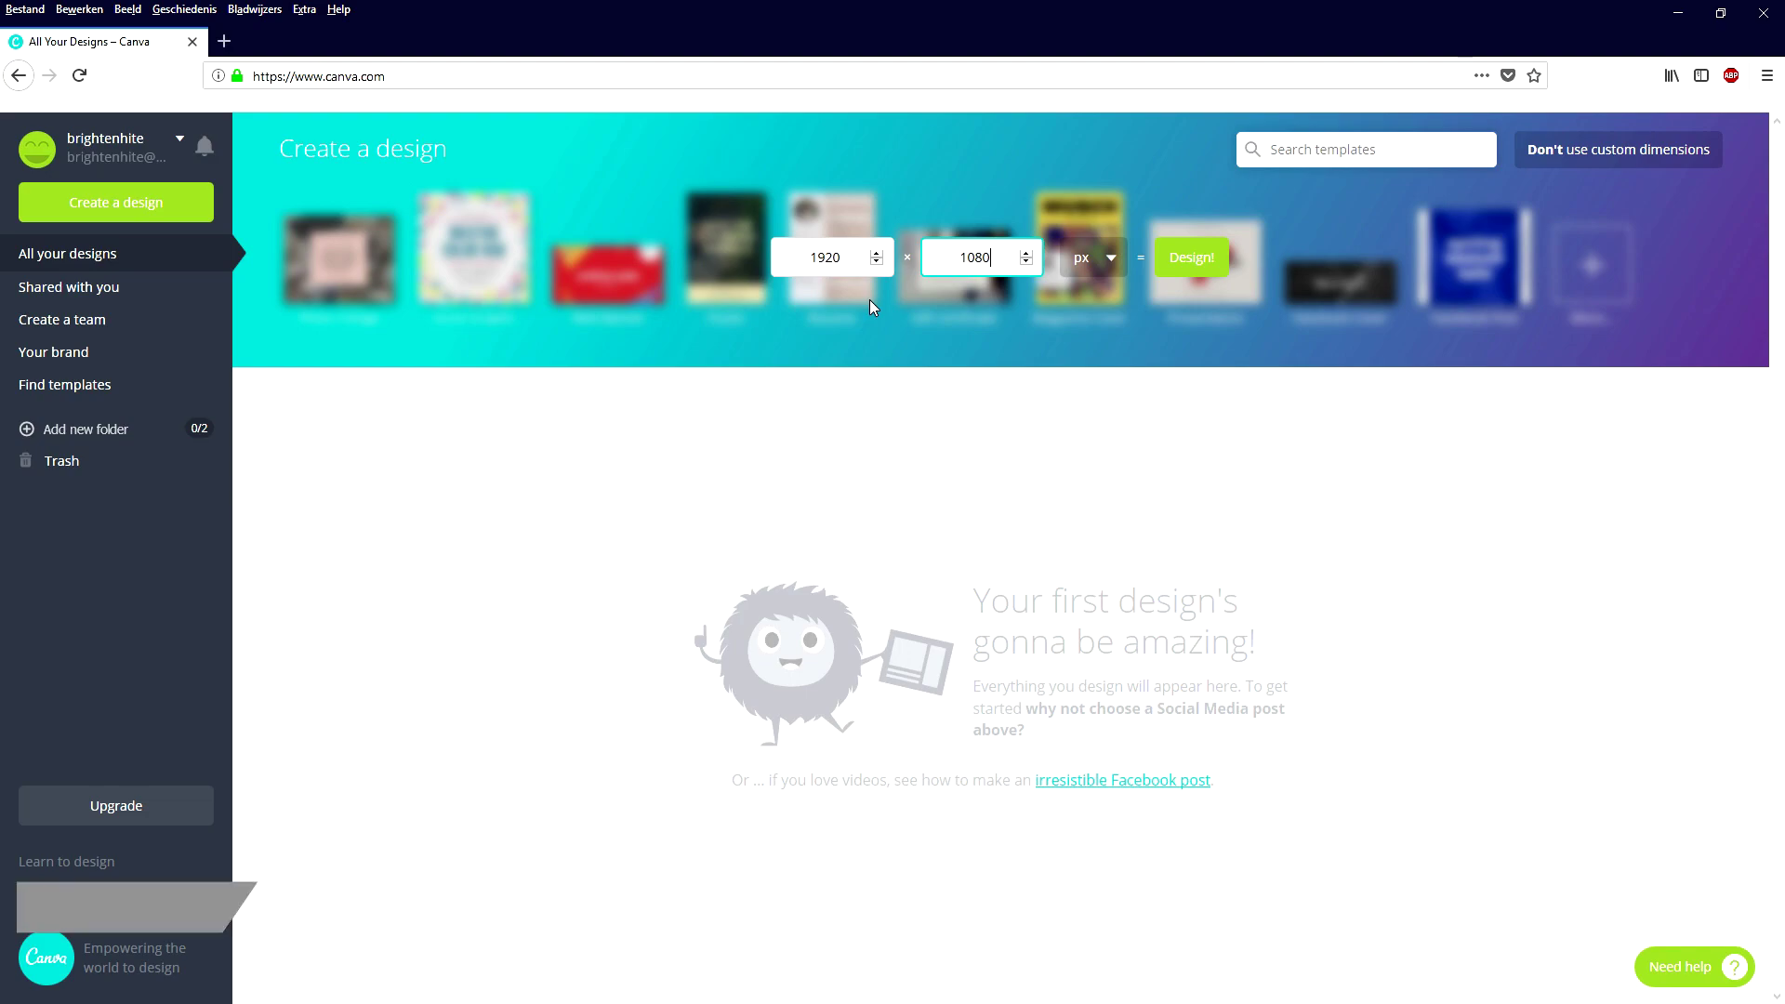
click(1089, 259)
click(1085, 285)
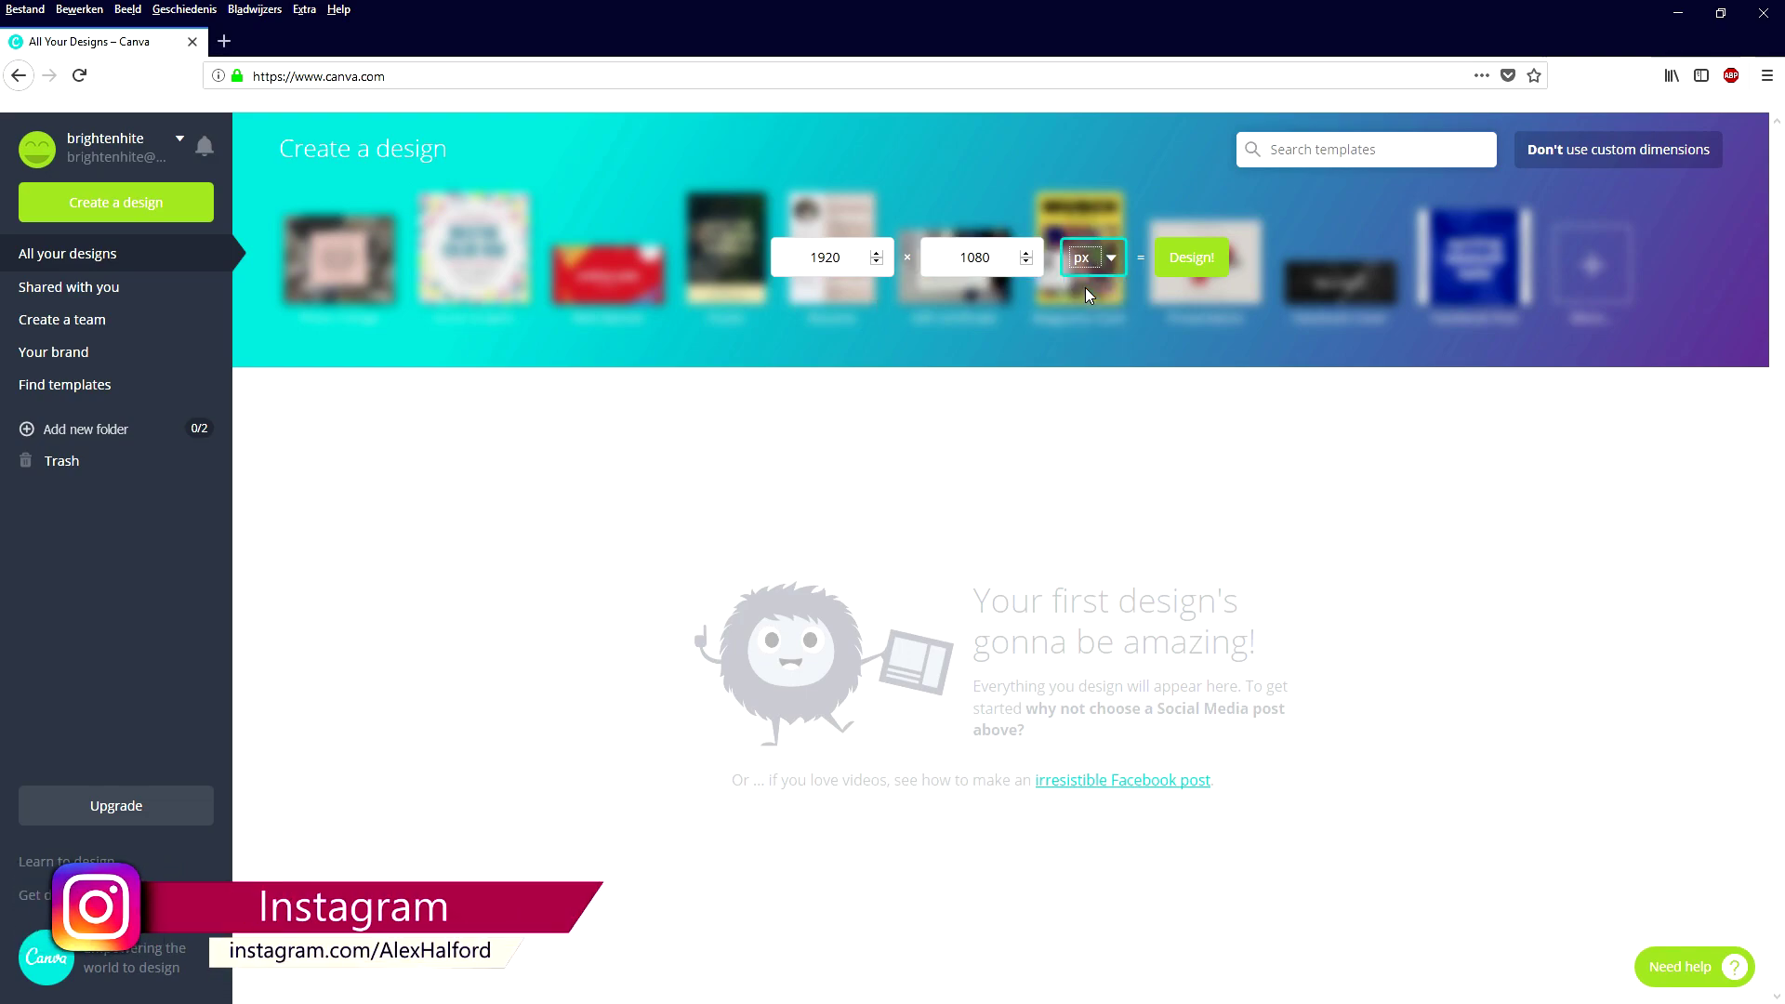
click(1199, 259)
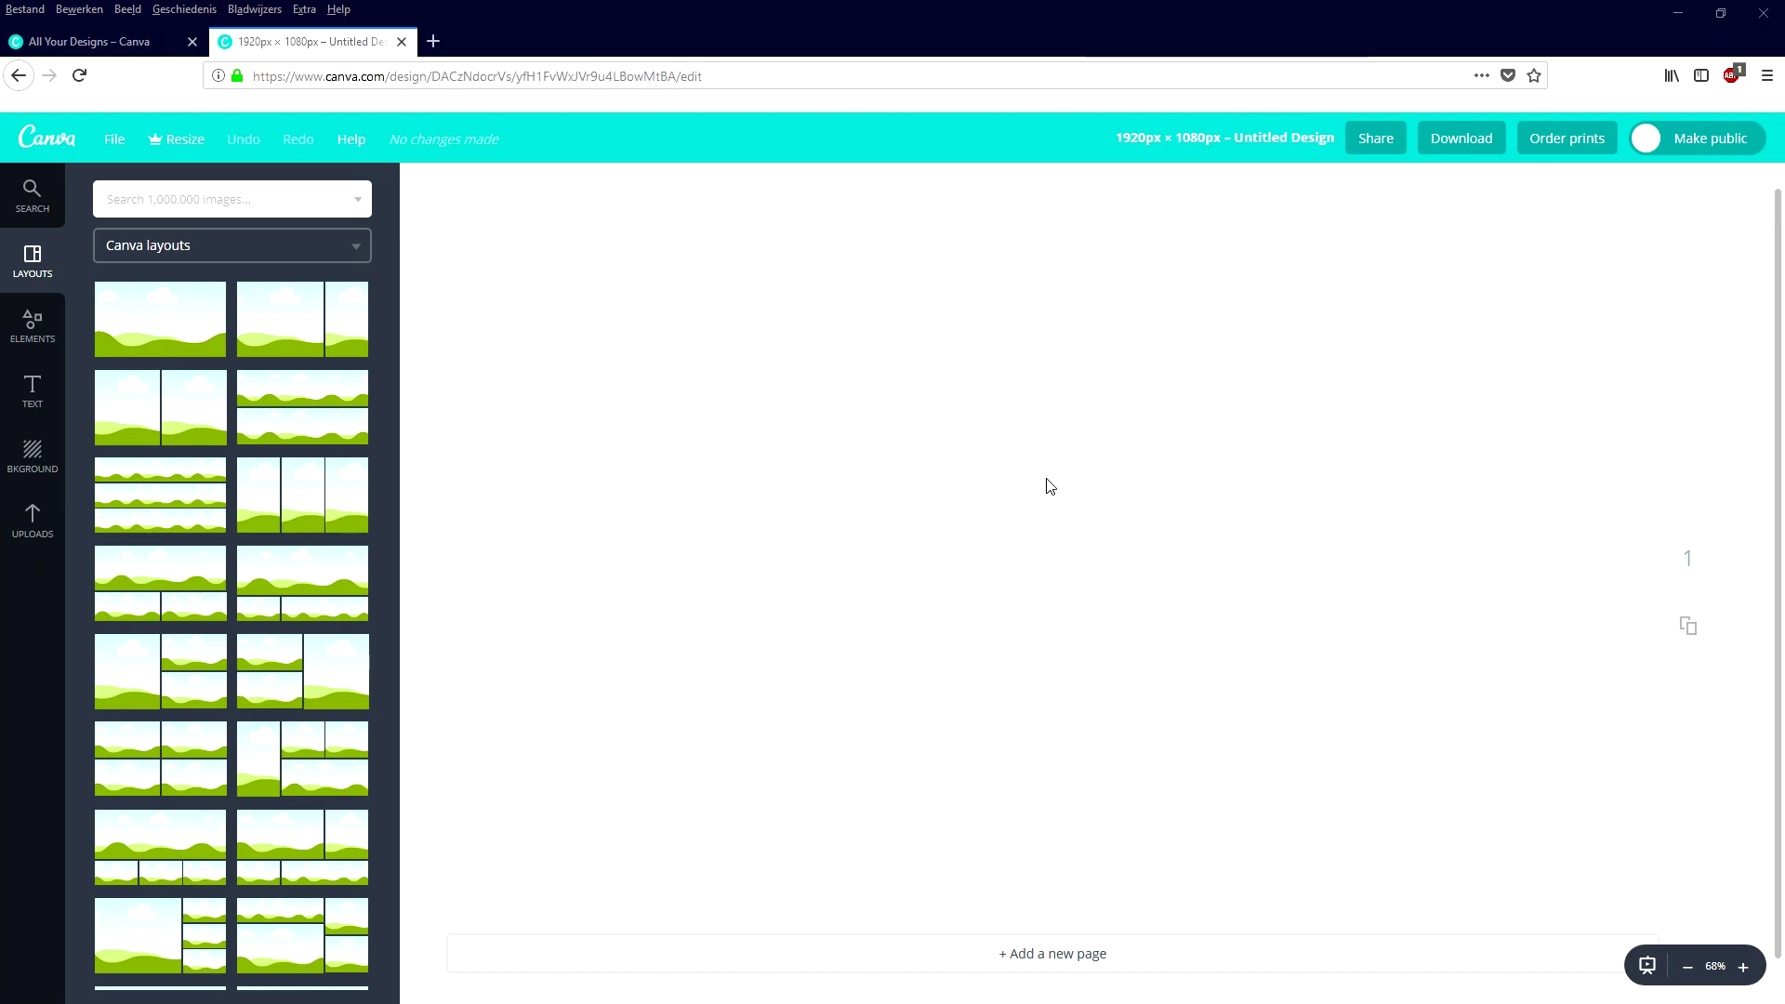
Place the uploaded portrait photo with the raised finger on the page and enlarge it to fill the whole canvas.
click(29, 534)
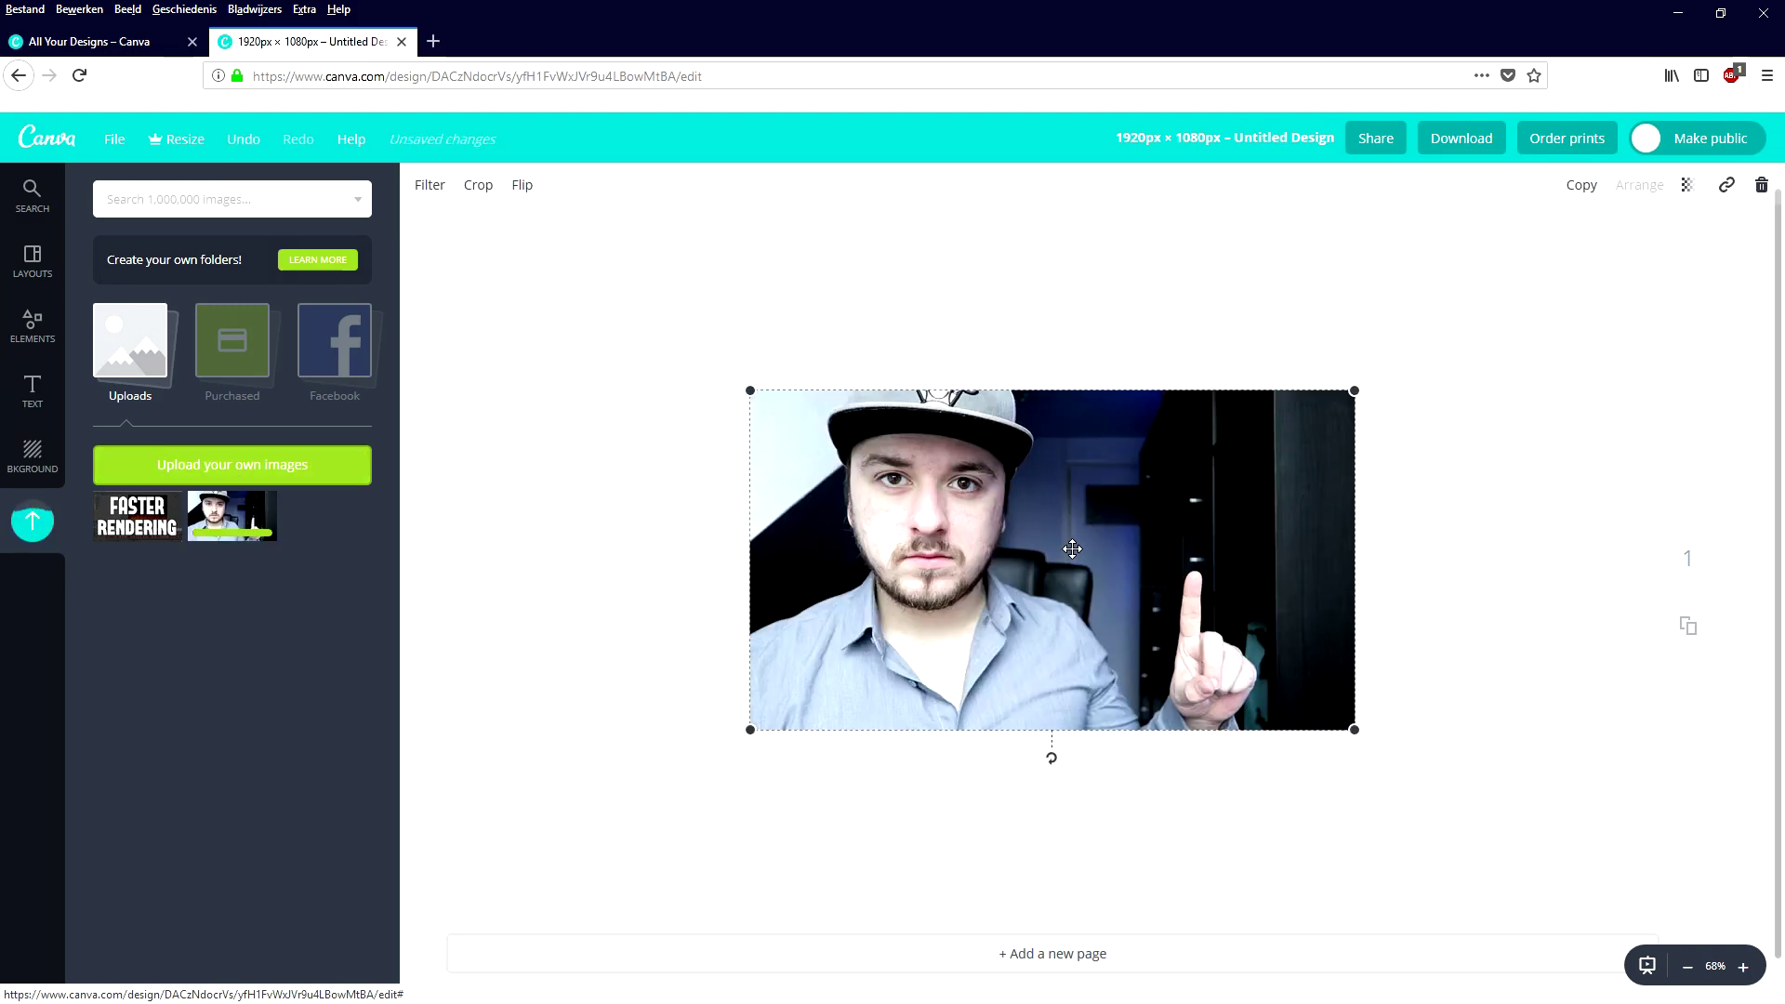
drag(1115, 537, 750, 365)
drag(1051, 561, 1702, 849)
click(1701, 849)
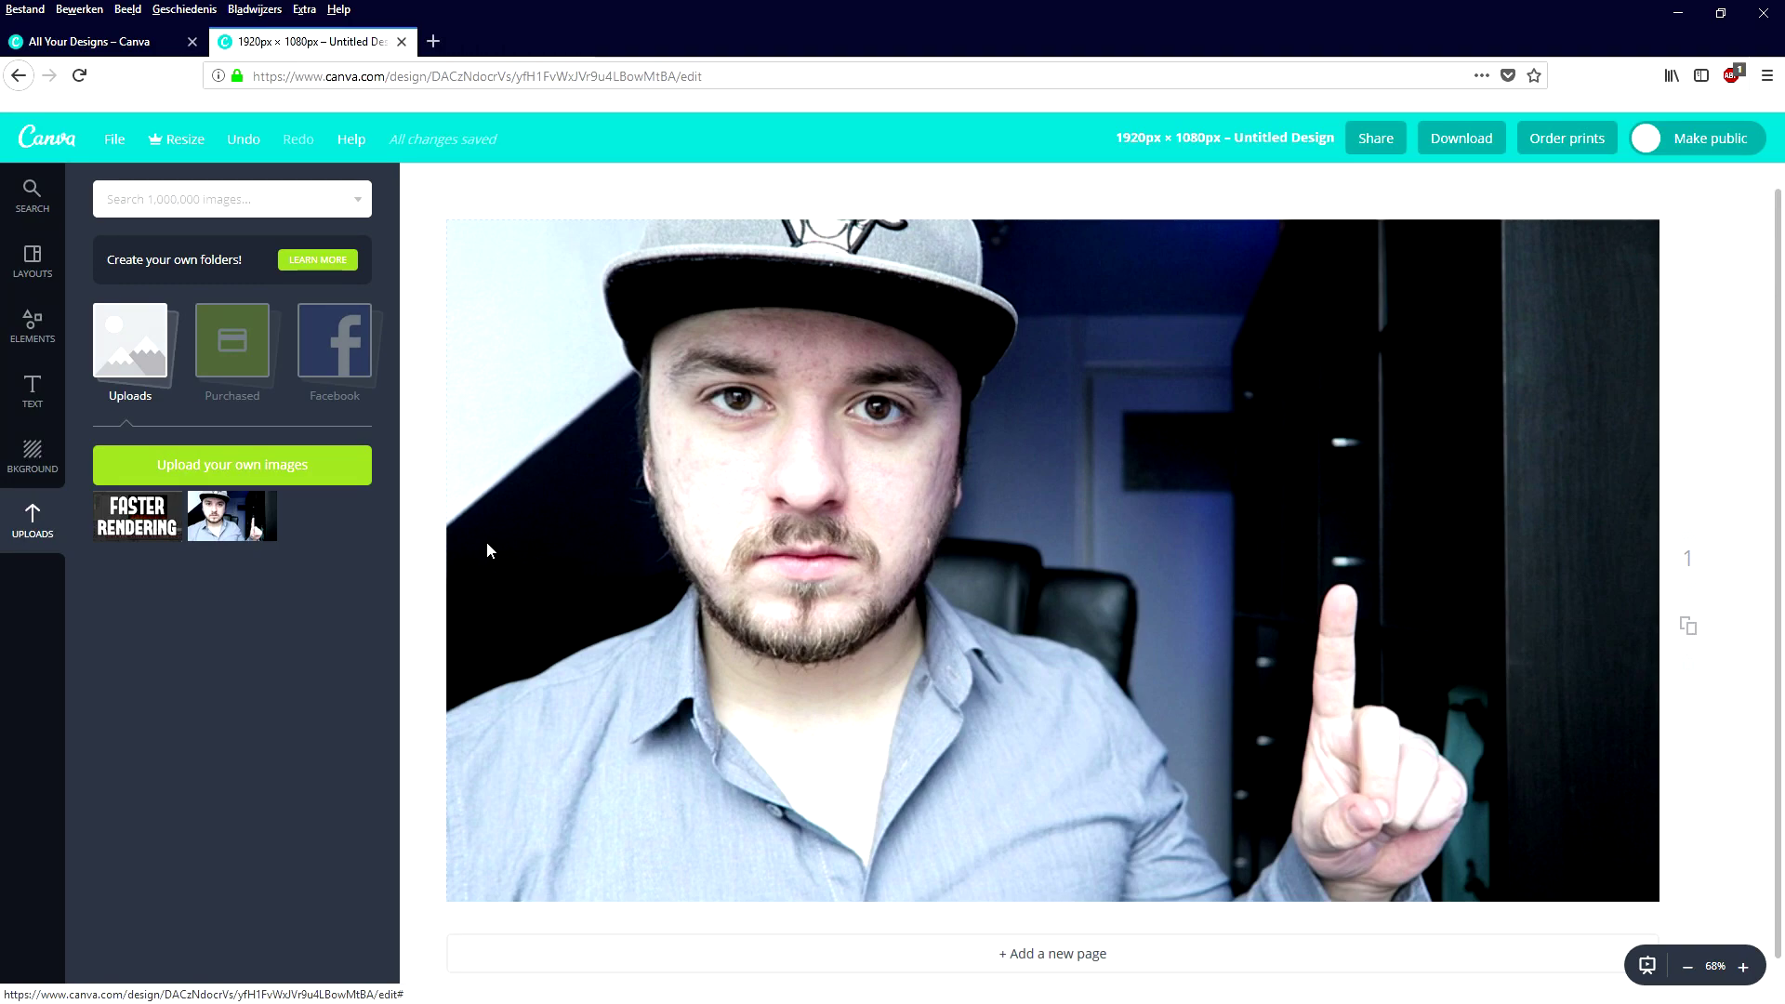
Add a plain white square shape and resize it into a wide, level banner in the photo's upper-right corner.
click(32, 328)
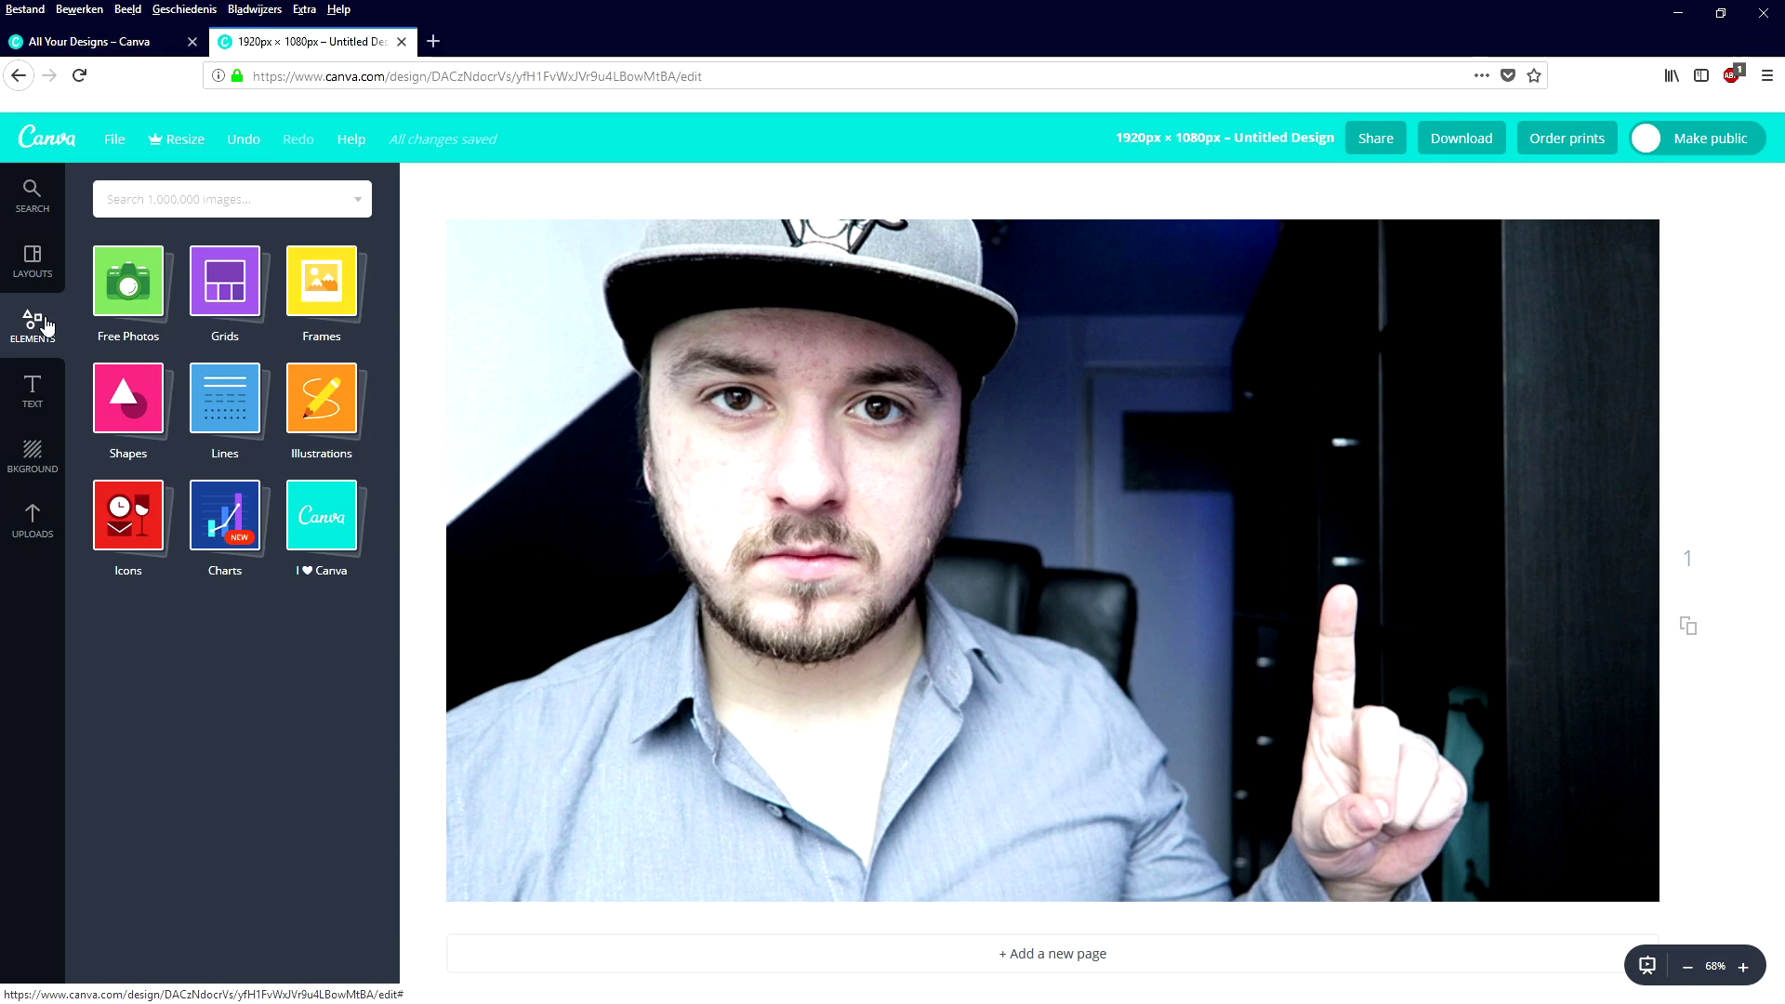
click(128, 398)
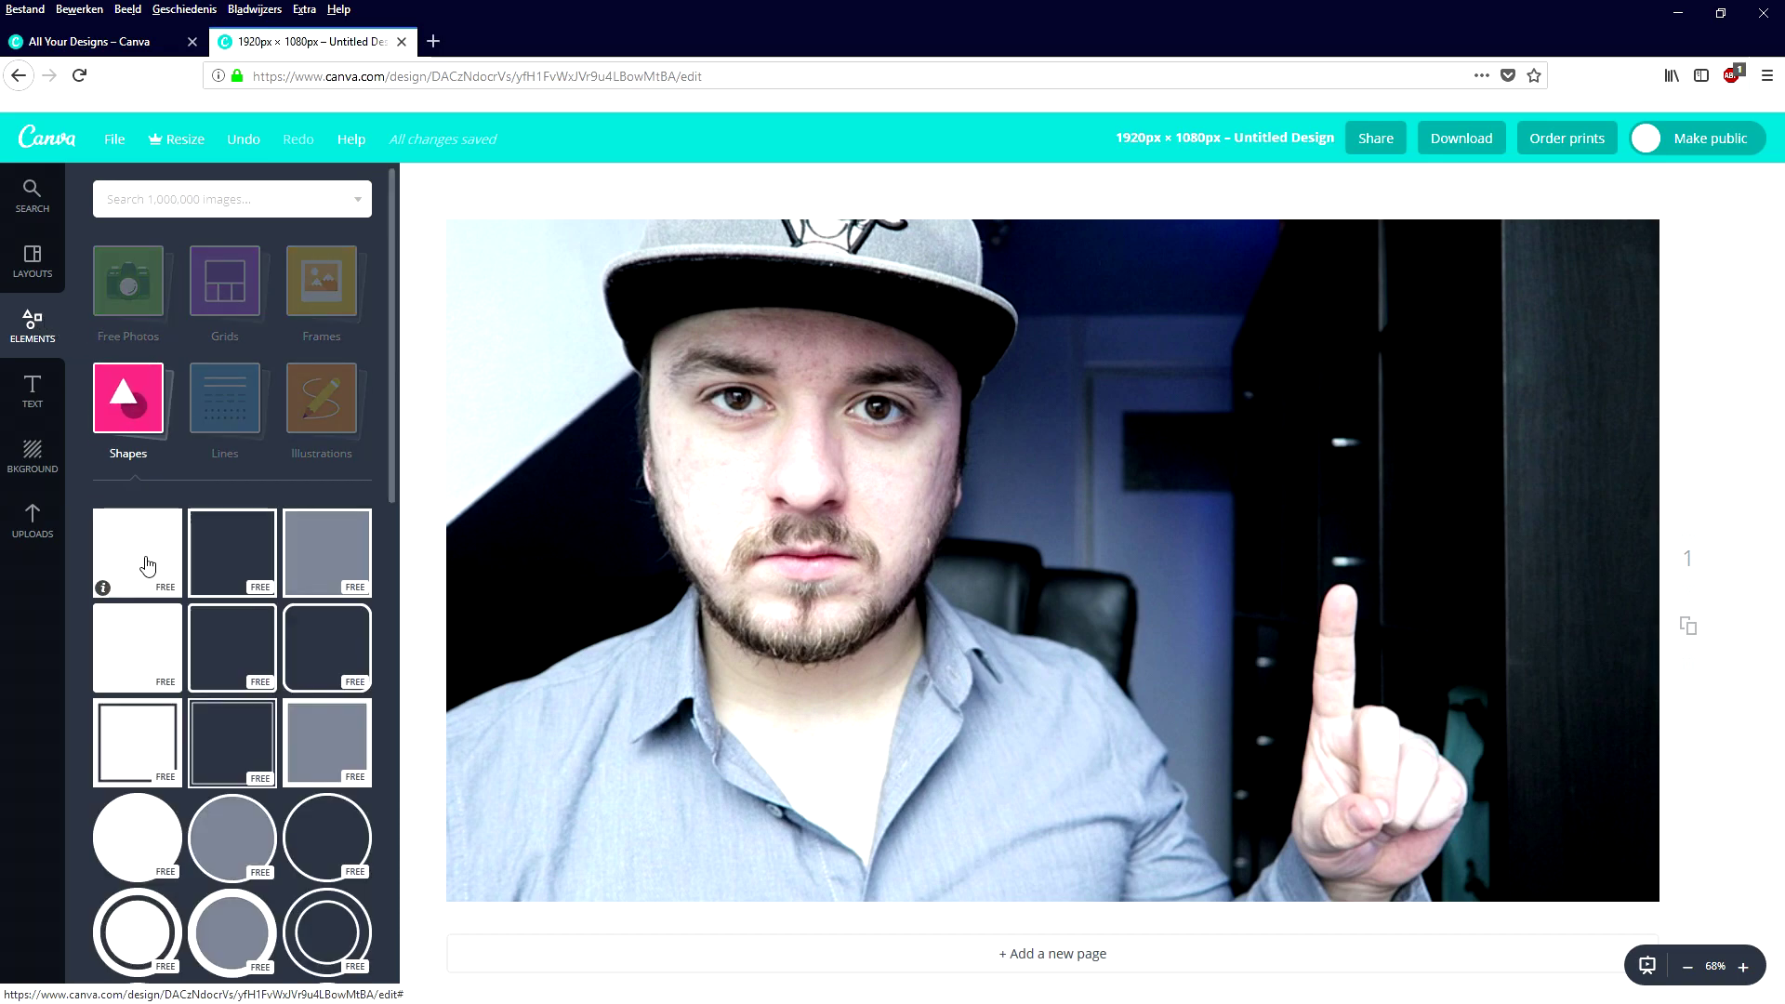
click(147, 566)
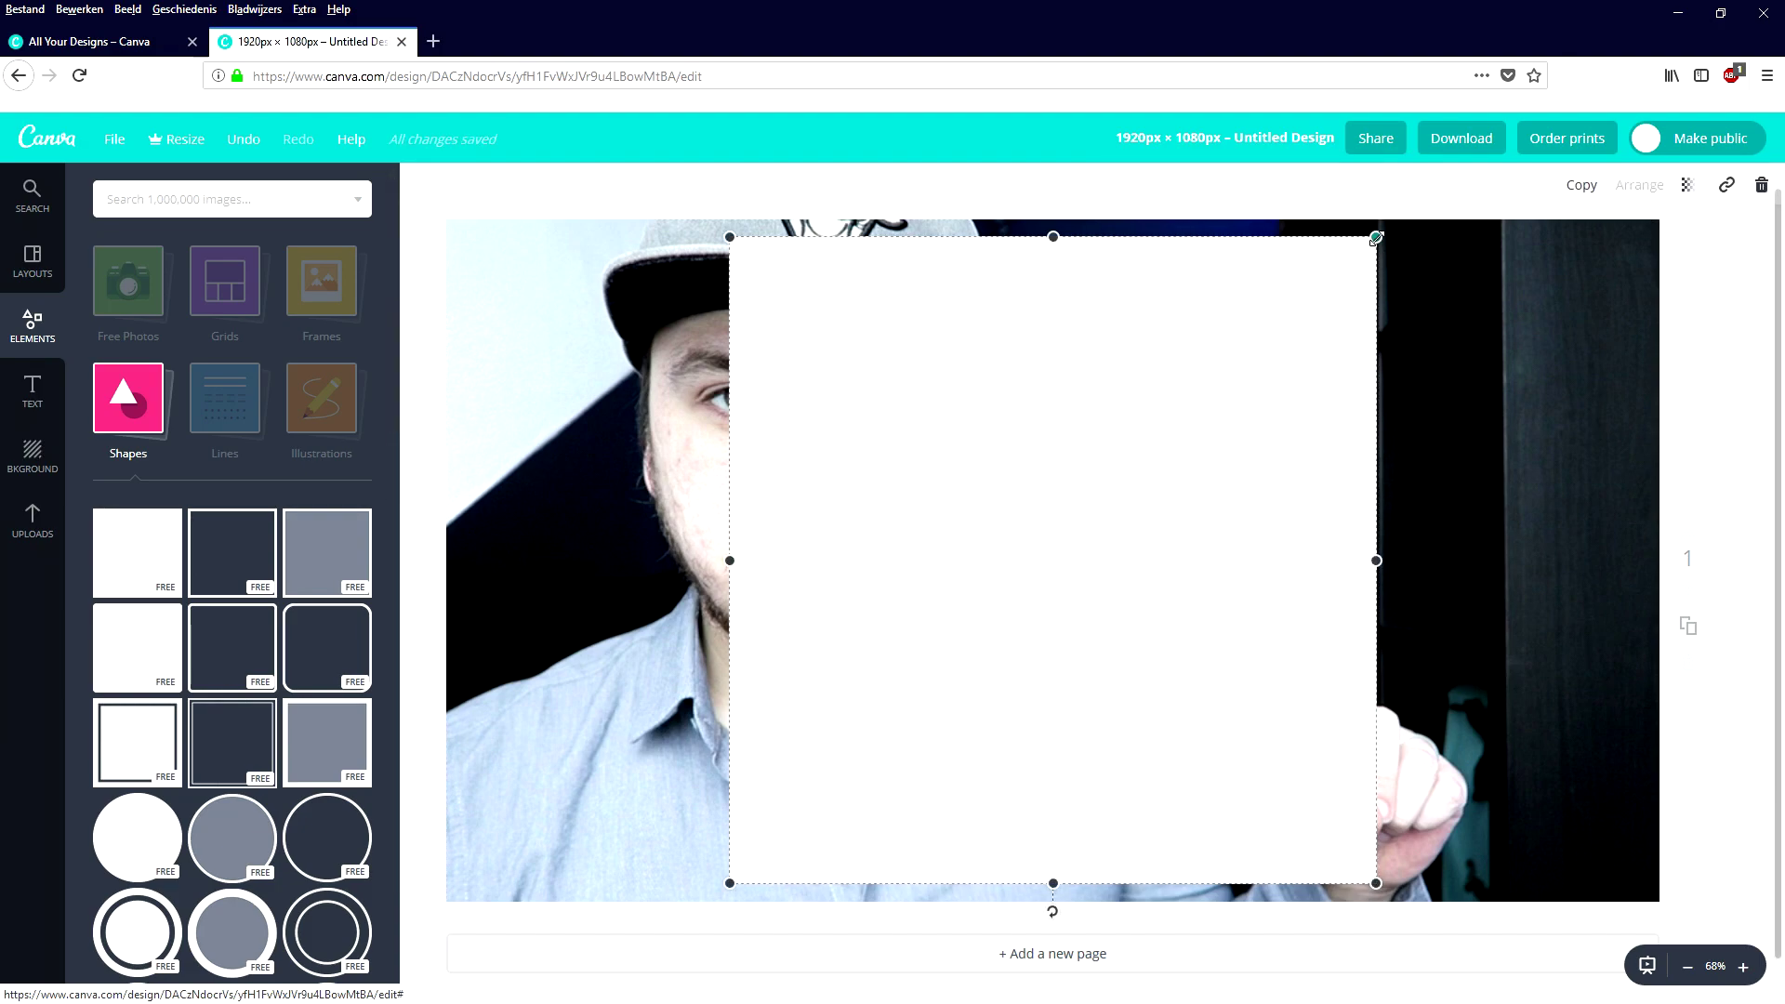
drag(1357, 255, 1015, 596)
drag(893, 642, 1168, 335)
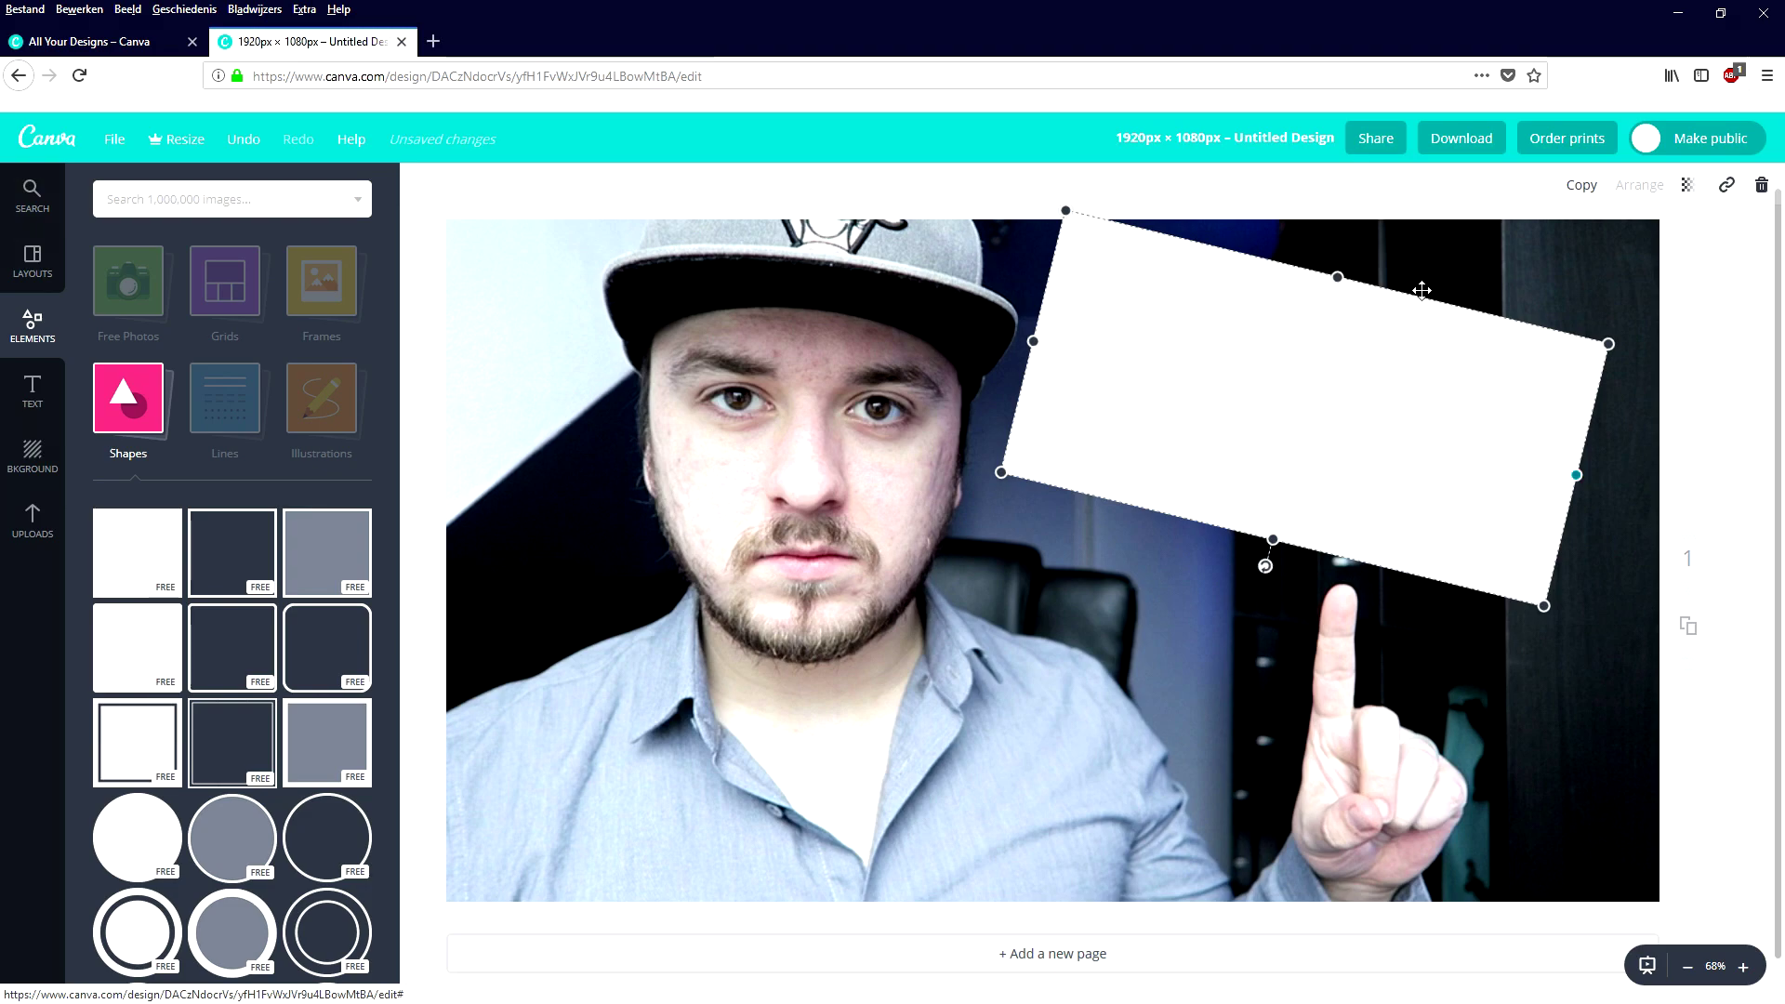
drag(1337, 277, 1311, 383)
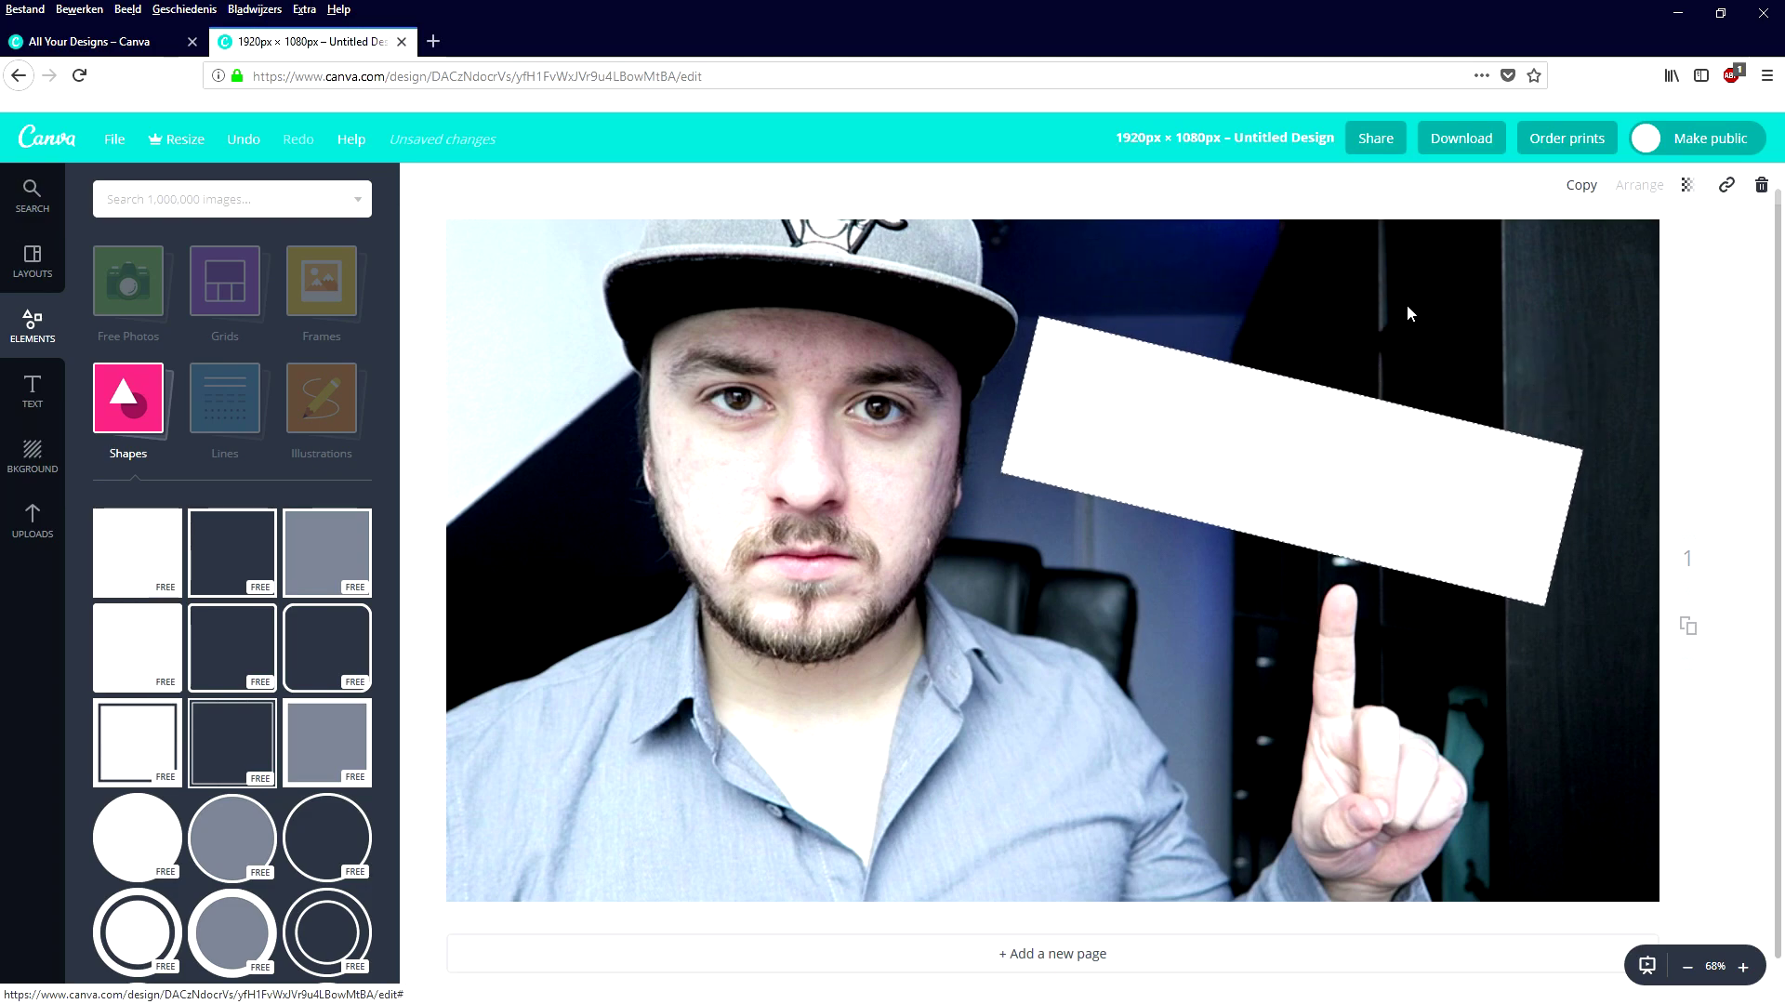
drag(1266, 565, 1360, 398)
drag(1617, 412, 1674, 428)
drag(1559, 377, 1530, 354)
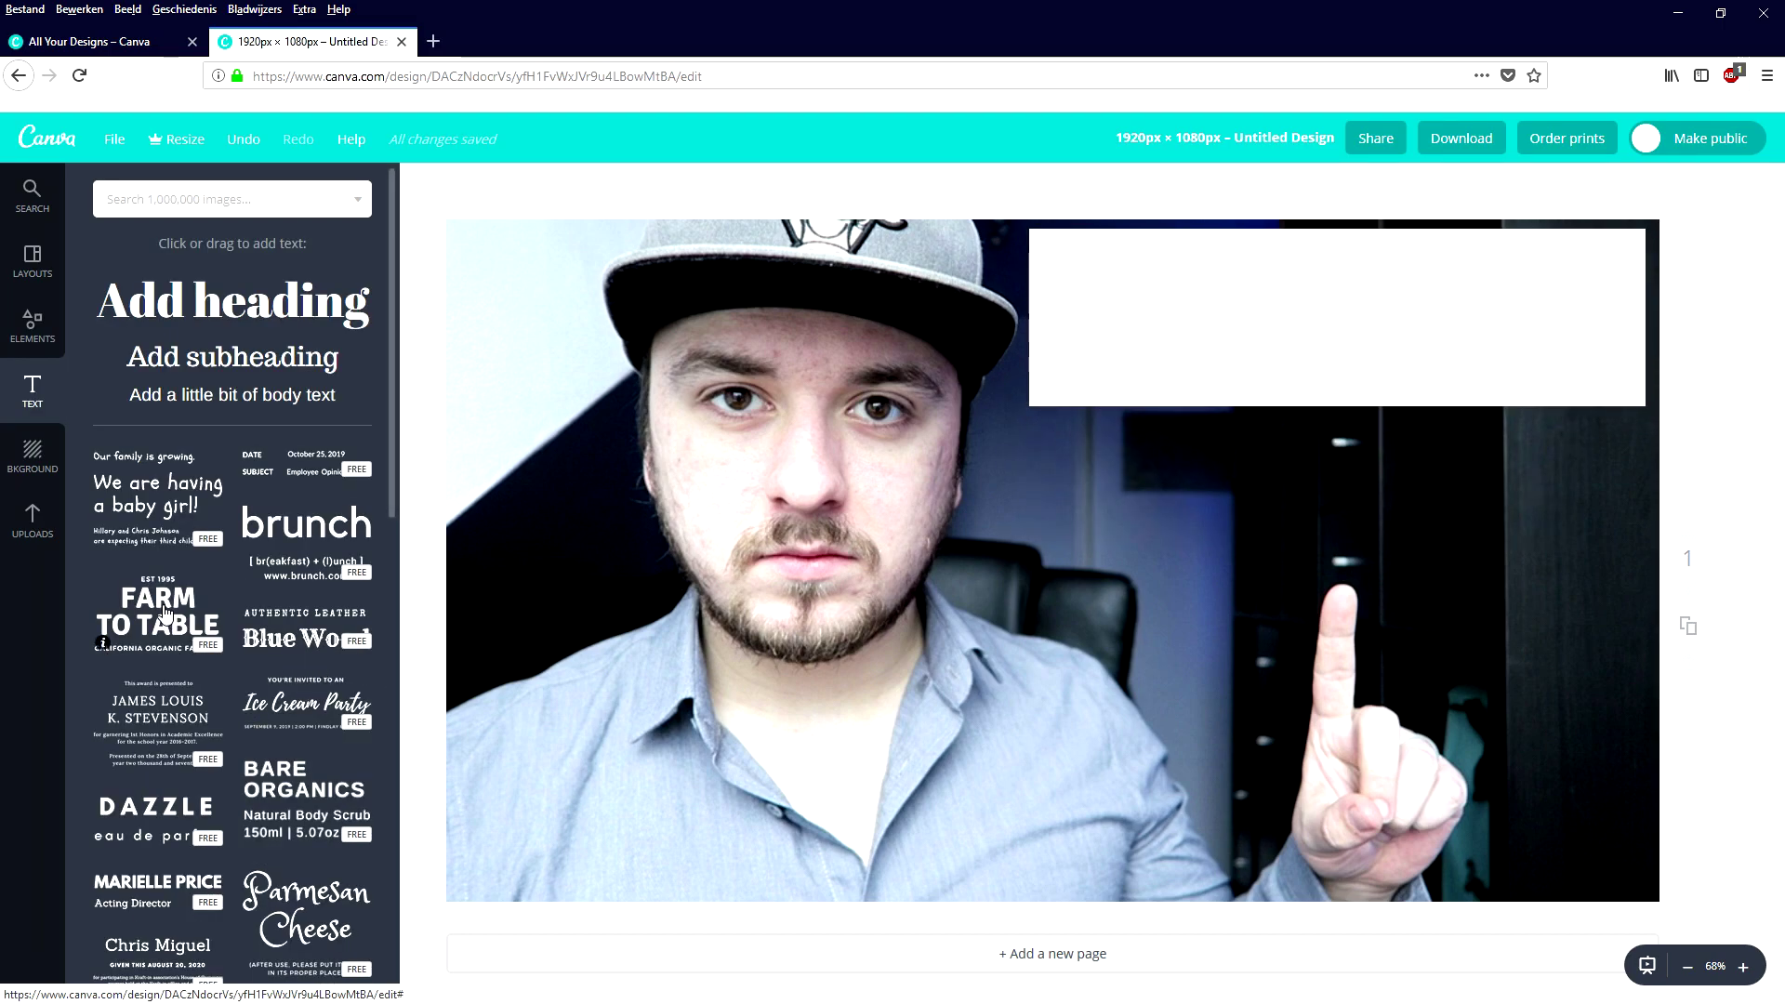
Add the "Farm to Table" text template over the white banner and replace its heading with "HOW TO MAKE".
click(165, 614)
drag(1065, 562, 1594, 476)
drag(1405, 324, 1260, 309)
double_click(1260, 308)
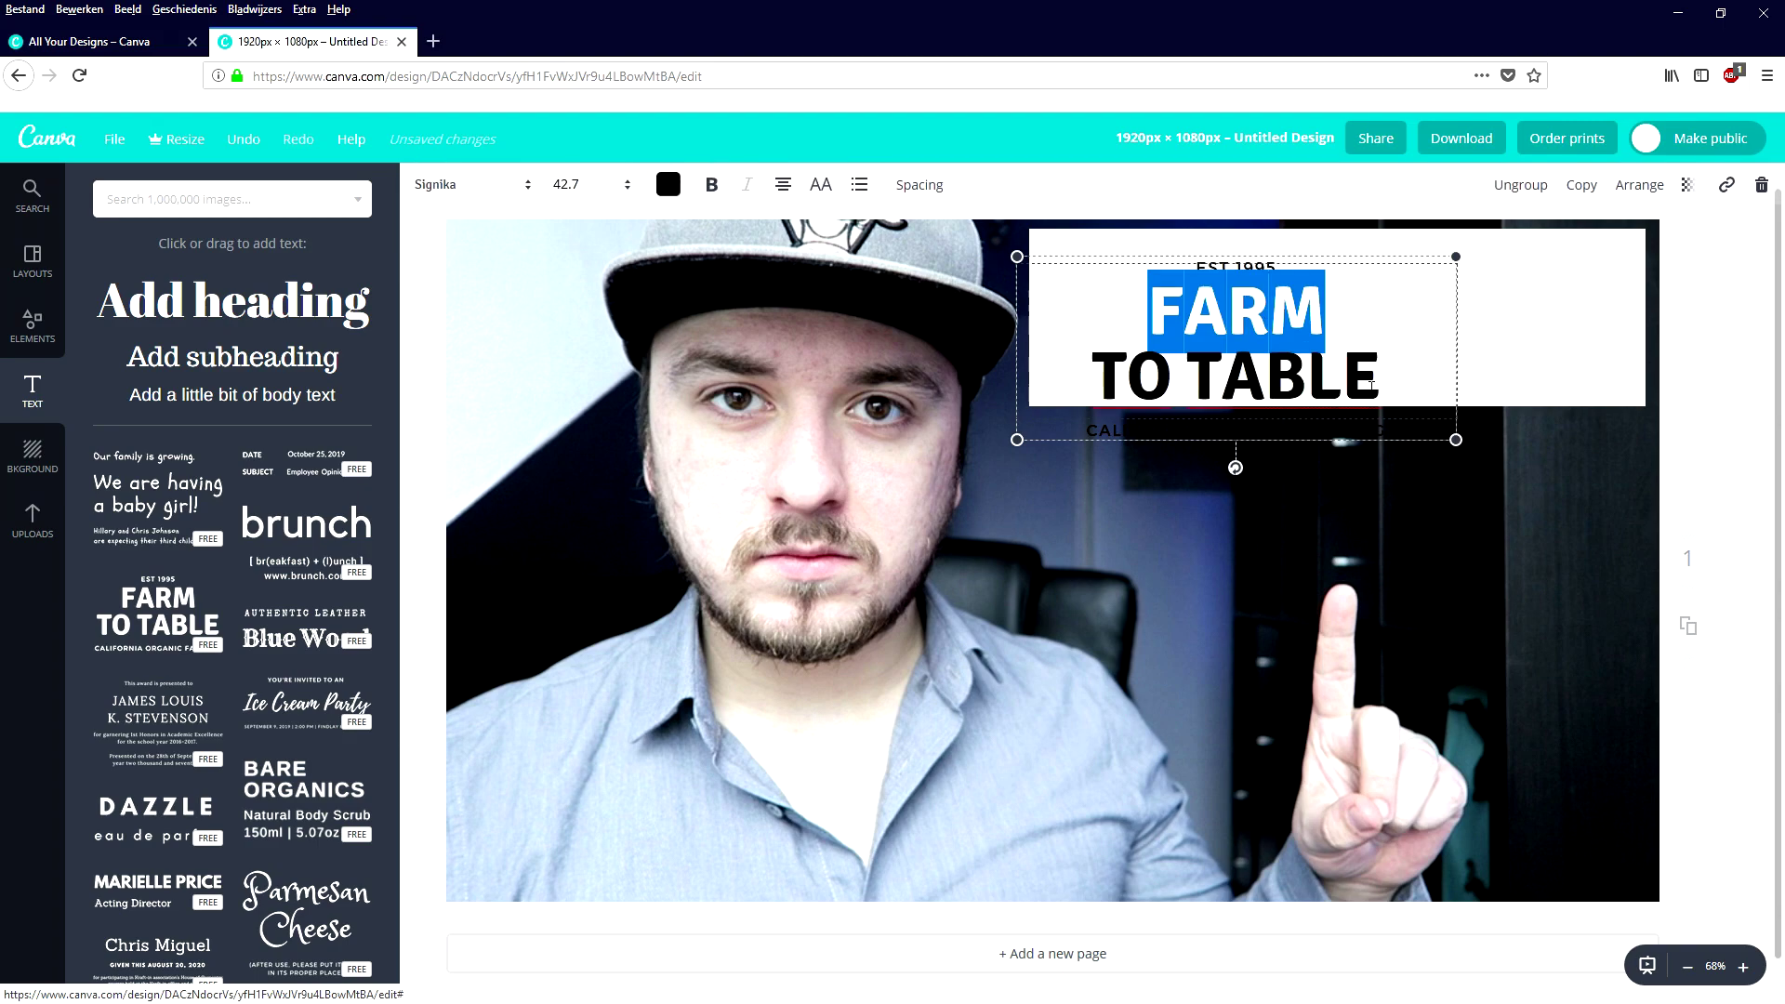
key(ctrl+a)
text(HOW TO MAKE)
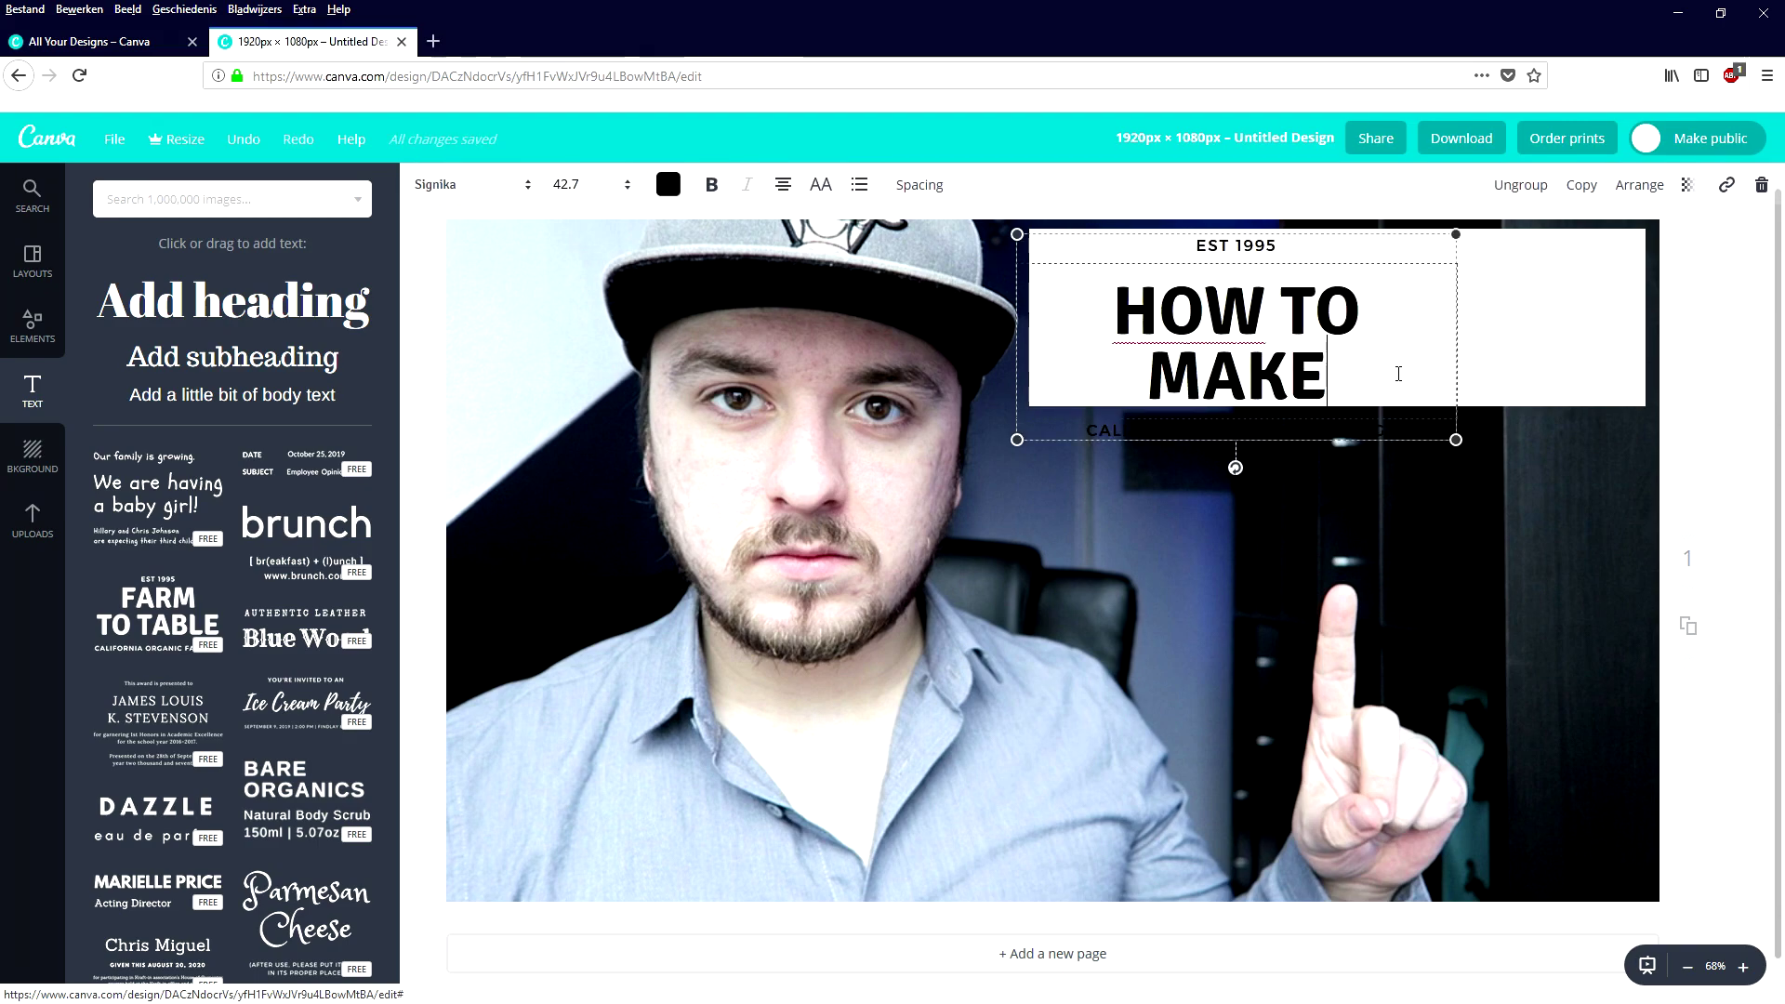
Enlarge the "HOW TO MAKE" heading to size 54.8 on a single line and delete the template's small text lines.
drag(1456, 440, 1521, 435)
click(1200, 363)
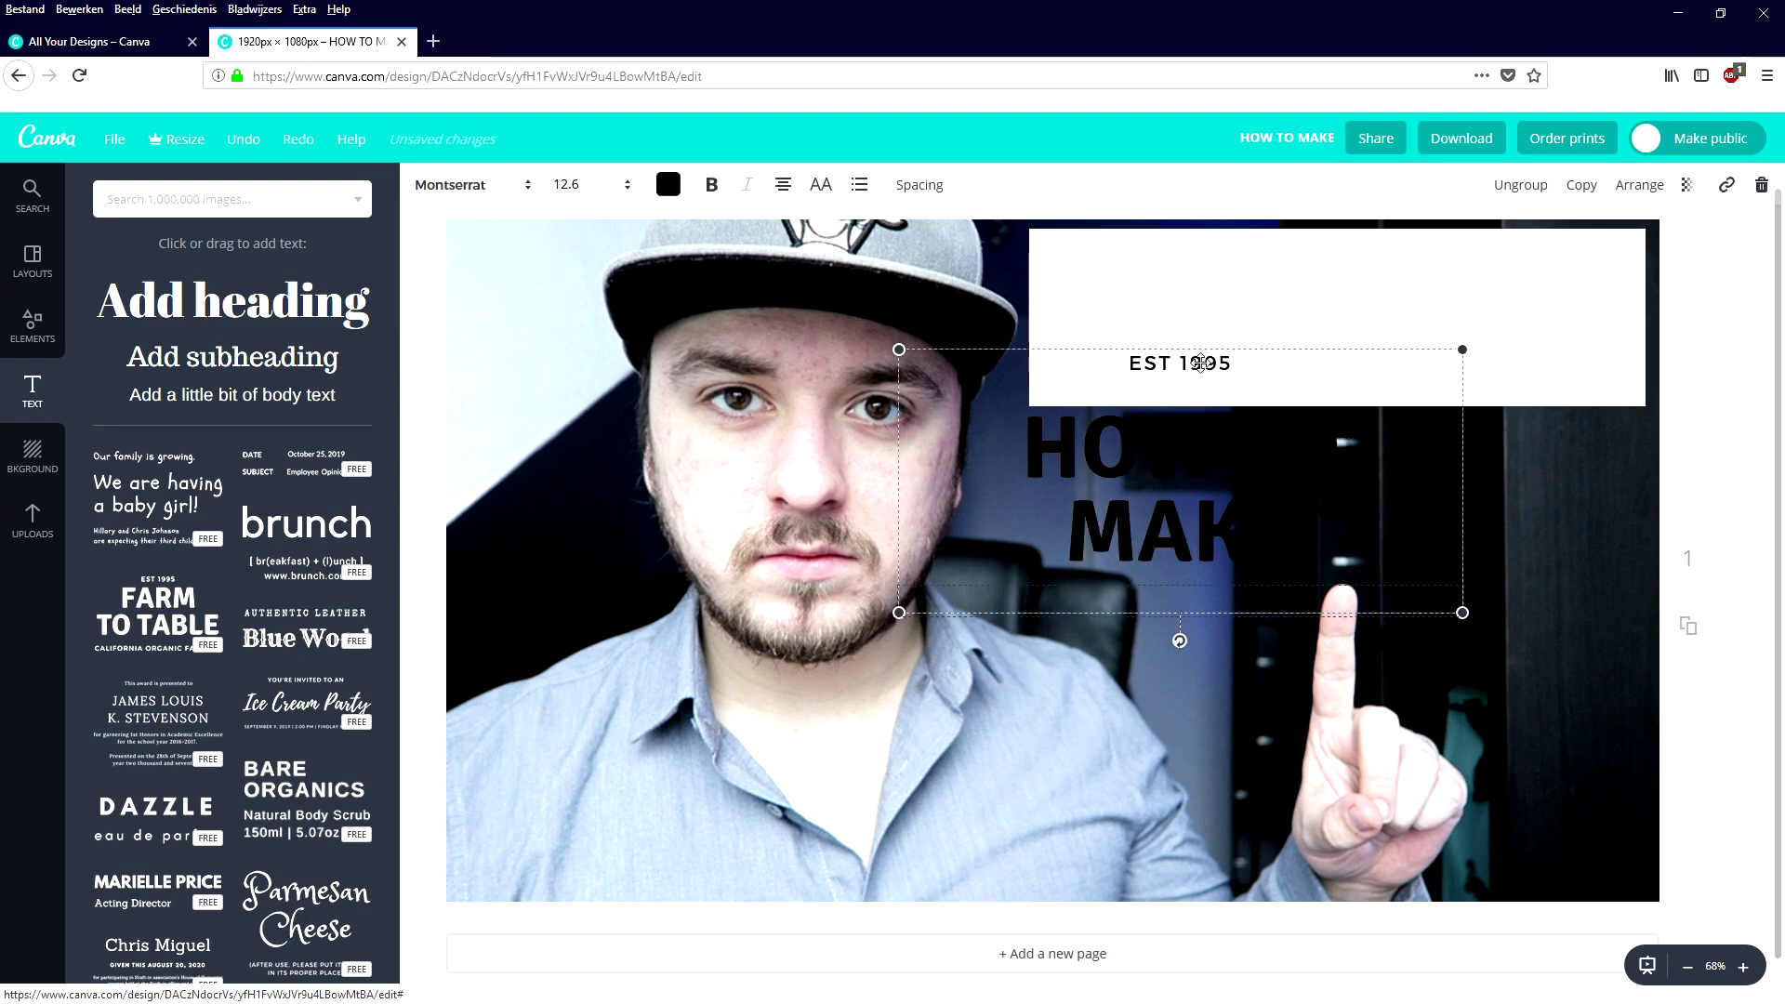
click(1200, 363)
key(ctrl+a)
click(1311, 382)
drag(1310, 382, 1107, 361)
key(BackSpace)
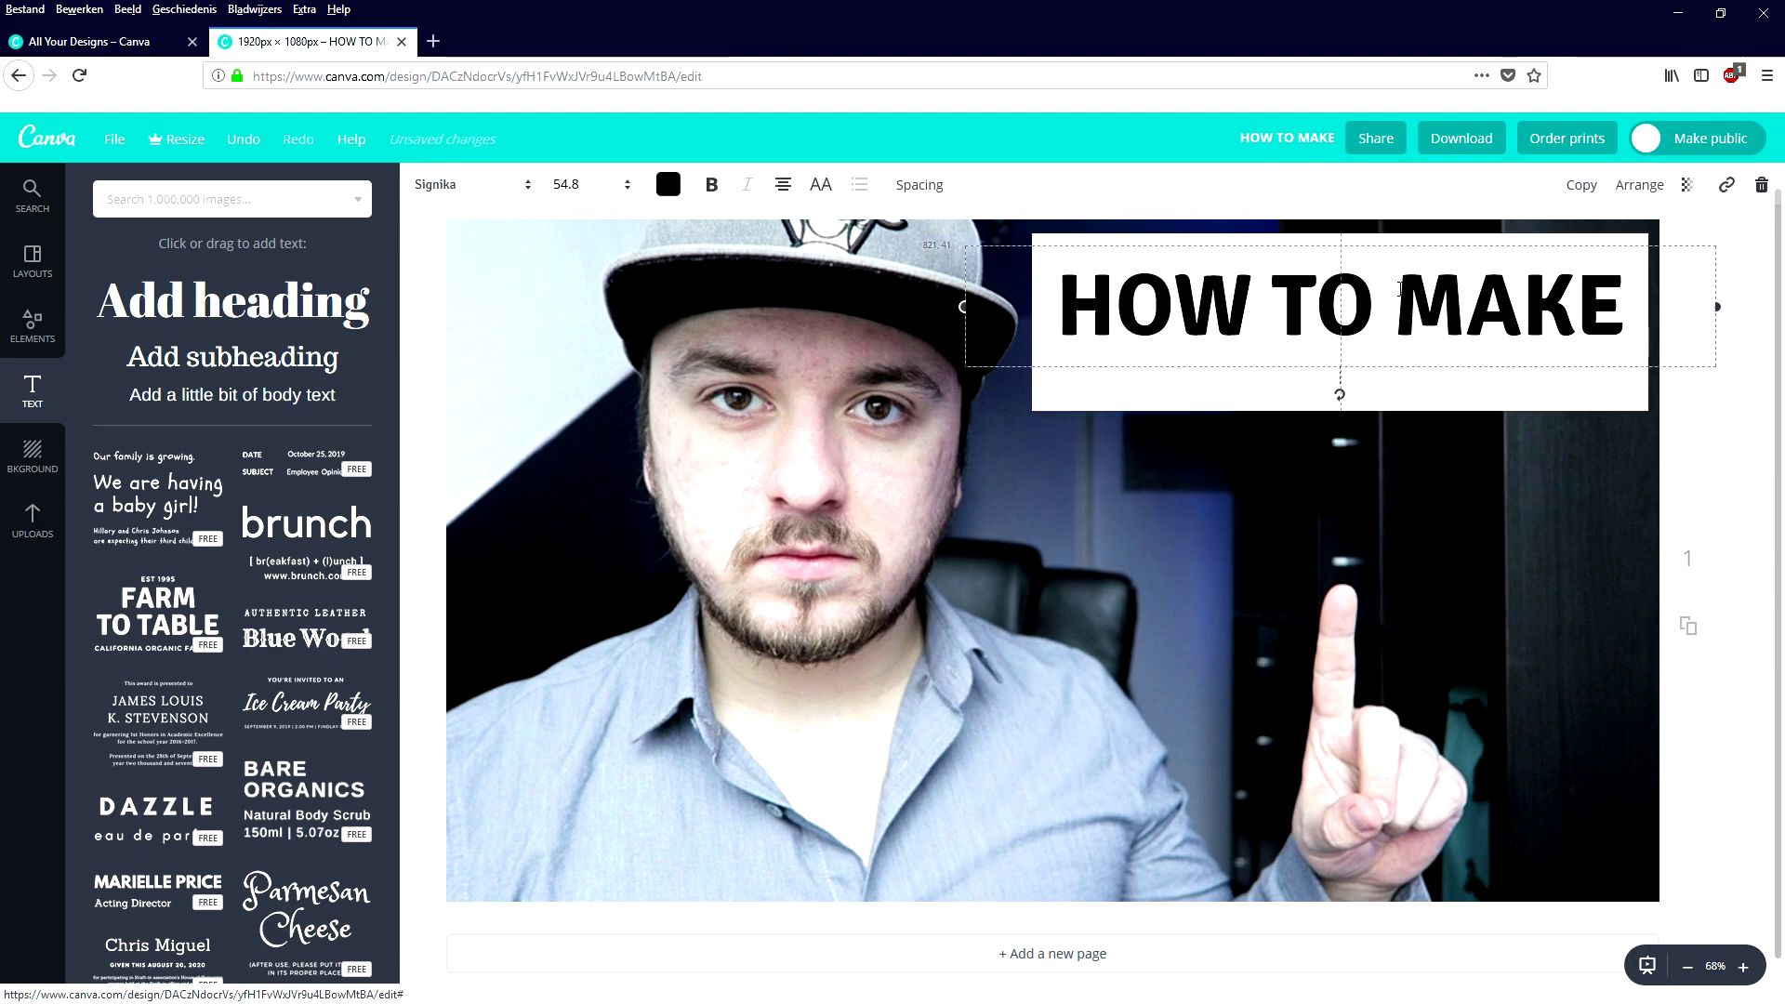
Move the "HOW TO MAKE" heading up within the white banner and reduce the banner's height to fit closely around it.
drag(1401, 289, 1401, 270)
click(1419, 386)
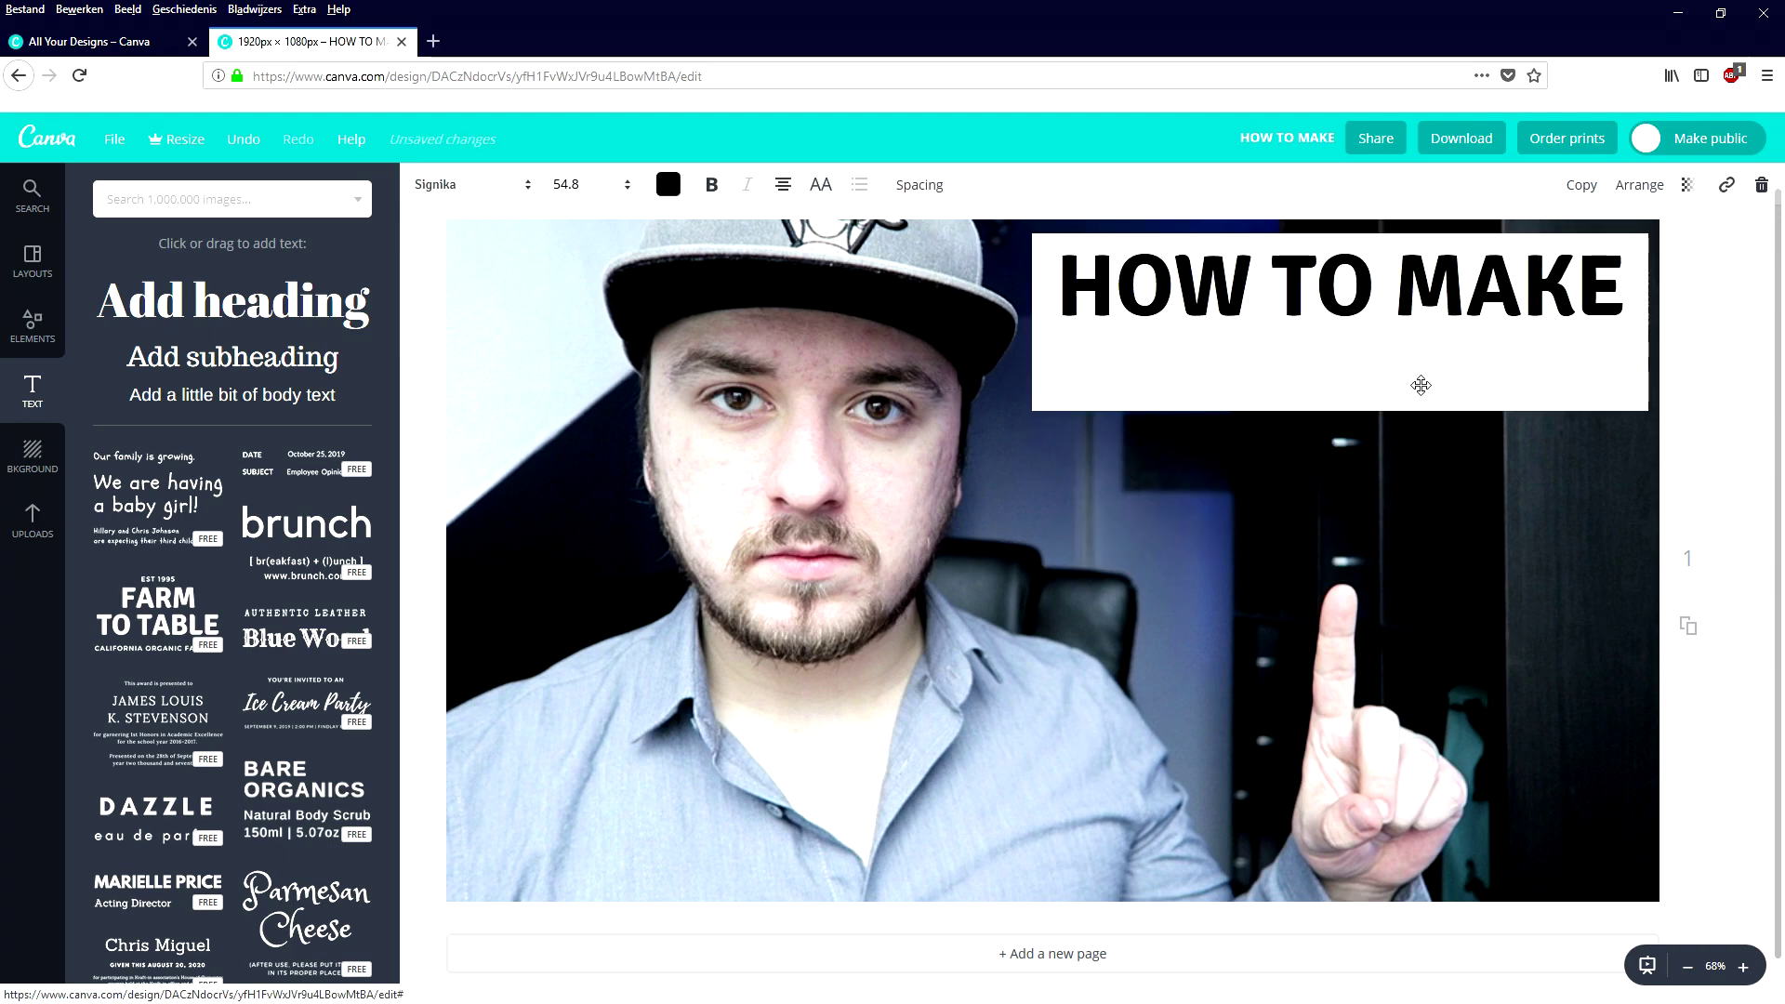
drag(1345, 401, 1345, 333)
click(1286, 422)
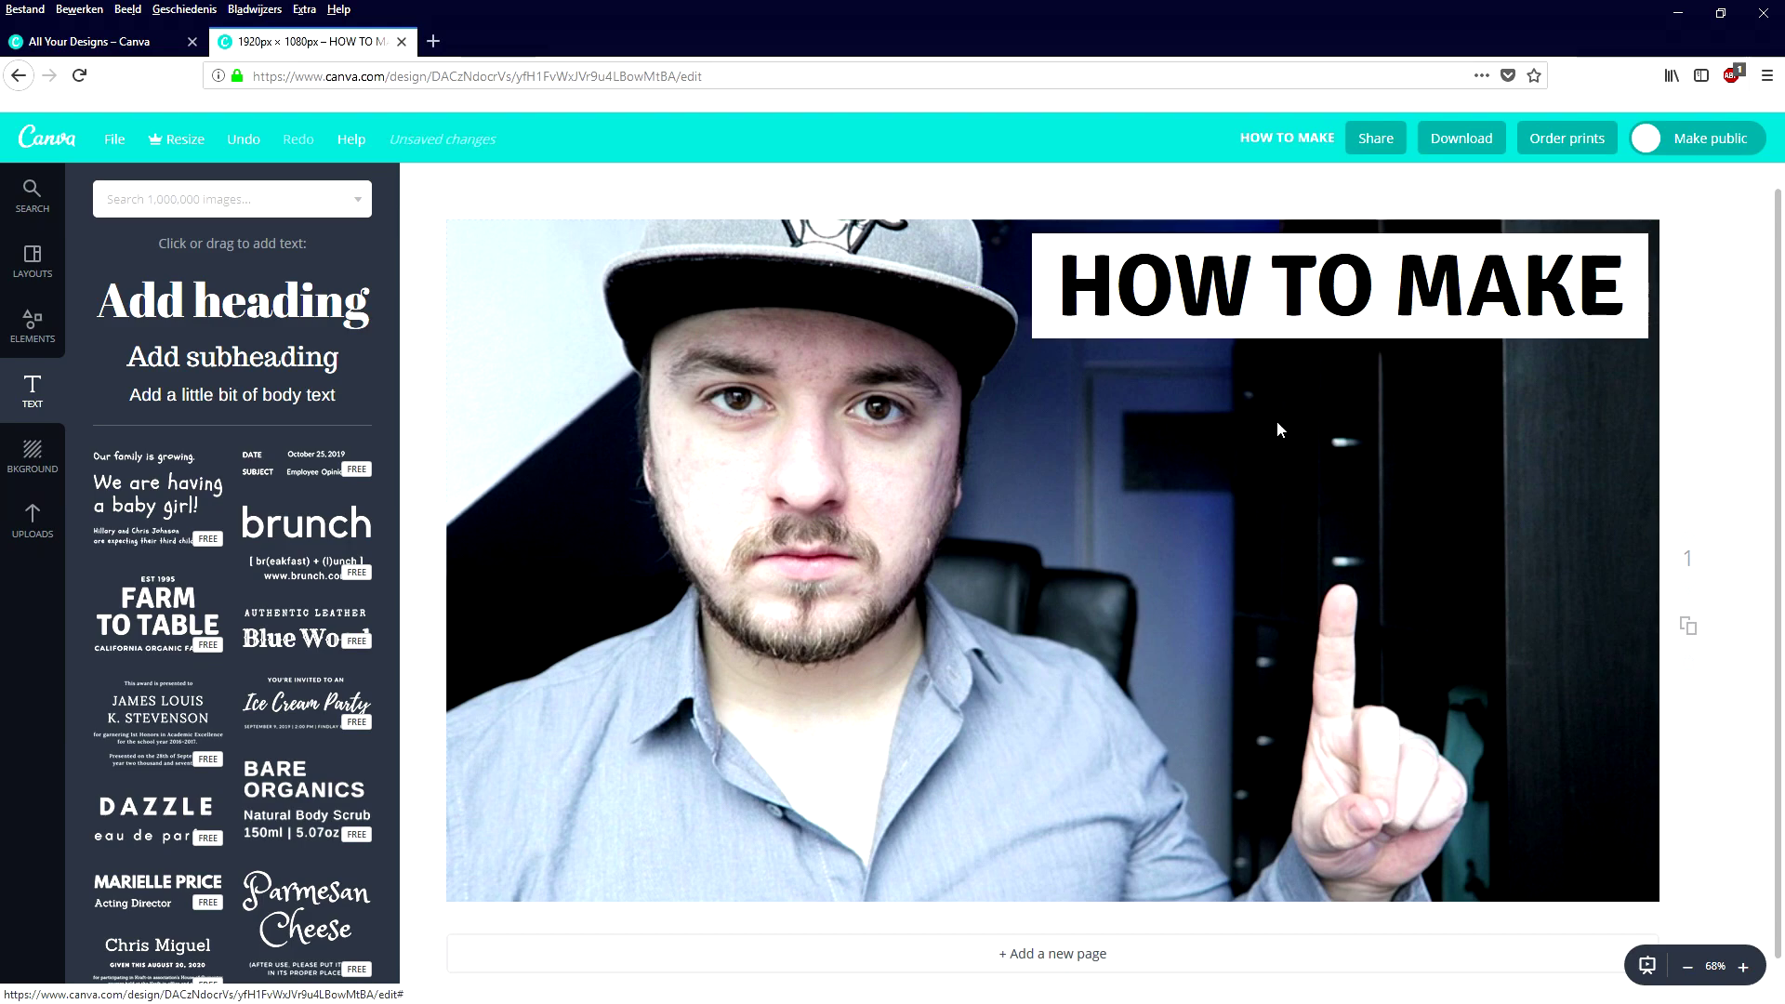
Add a second "Farm to Table" text template below the banner, delete its small text lines and clear its heading.
drag(183, 609, 1060, 556)
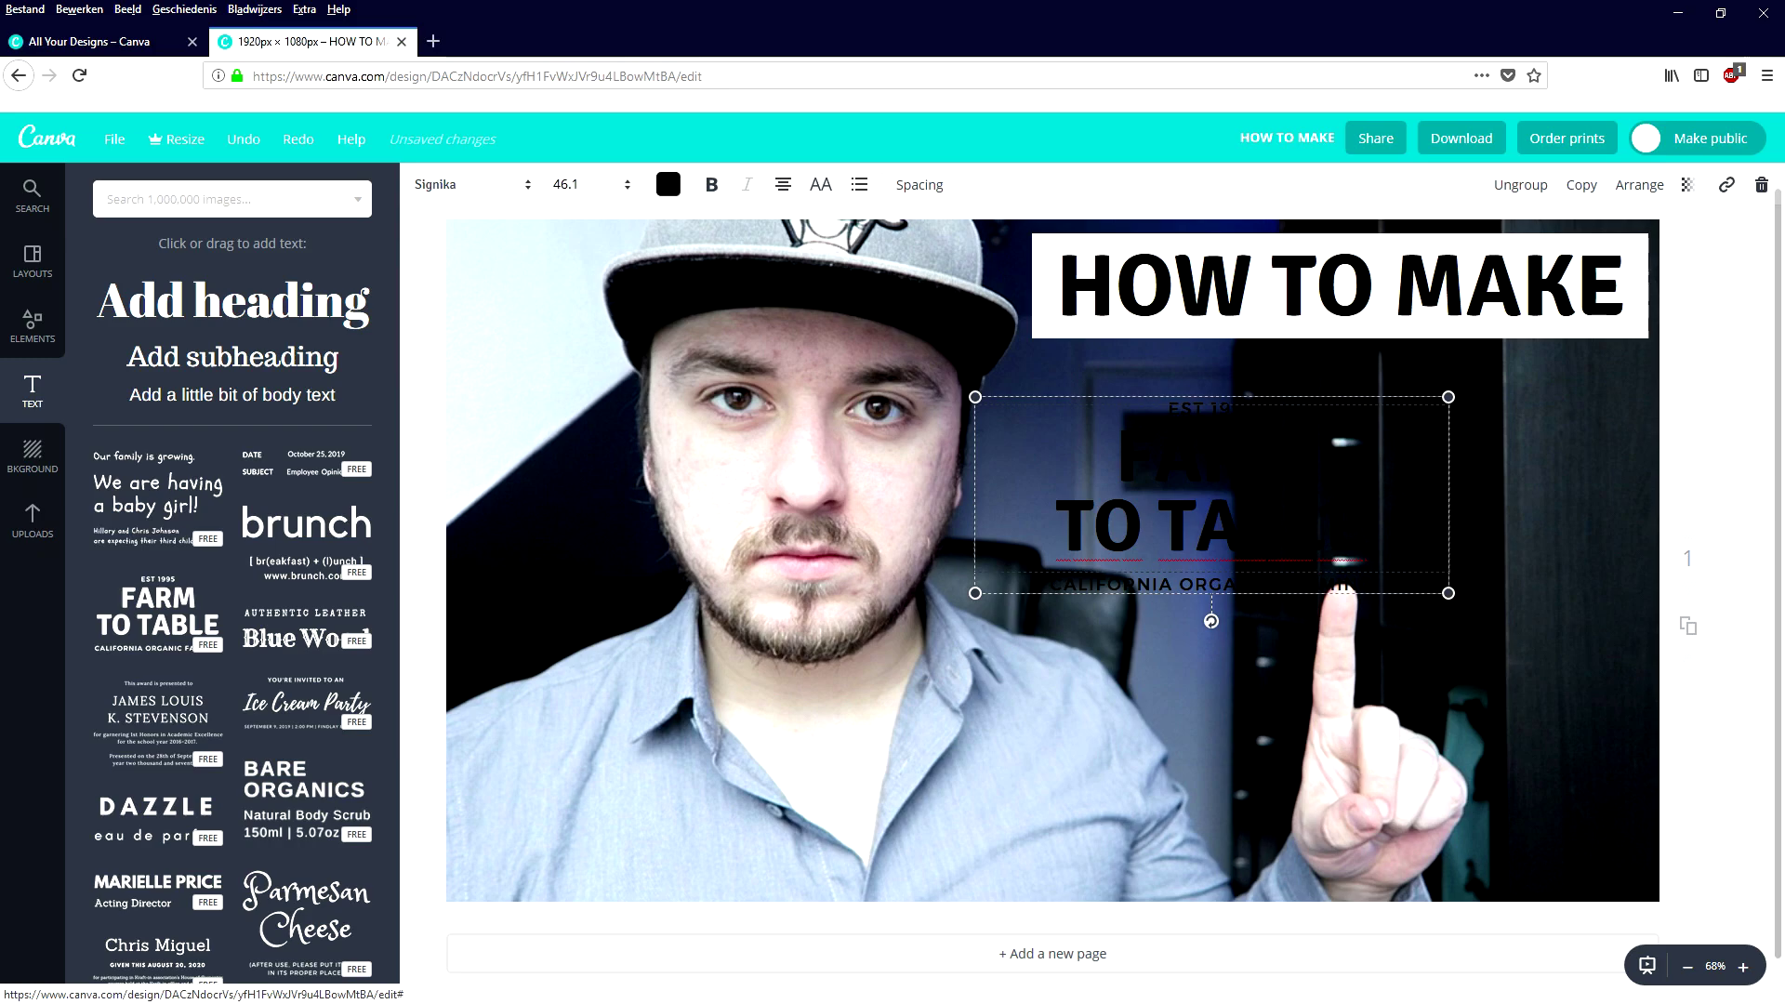
triple_click(1316, 582)
key(BackSpace)
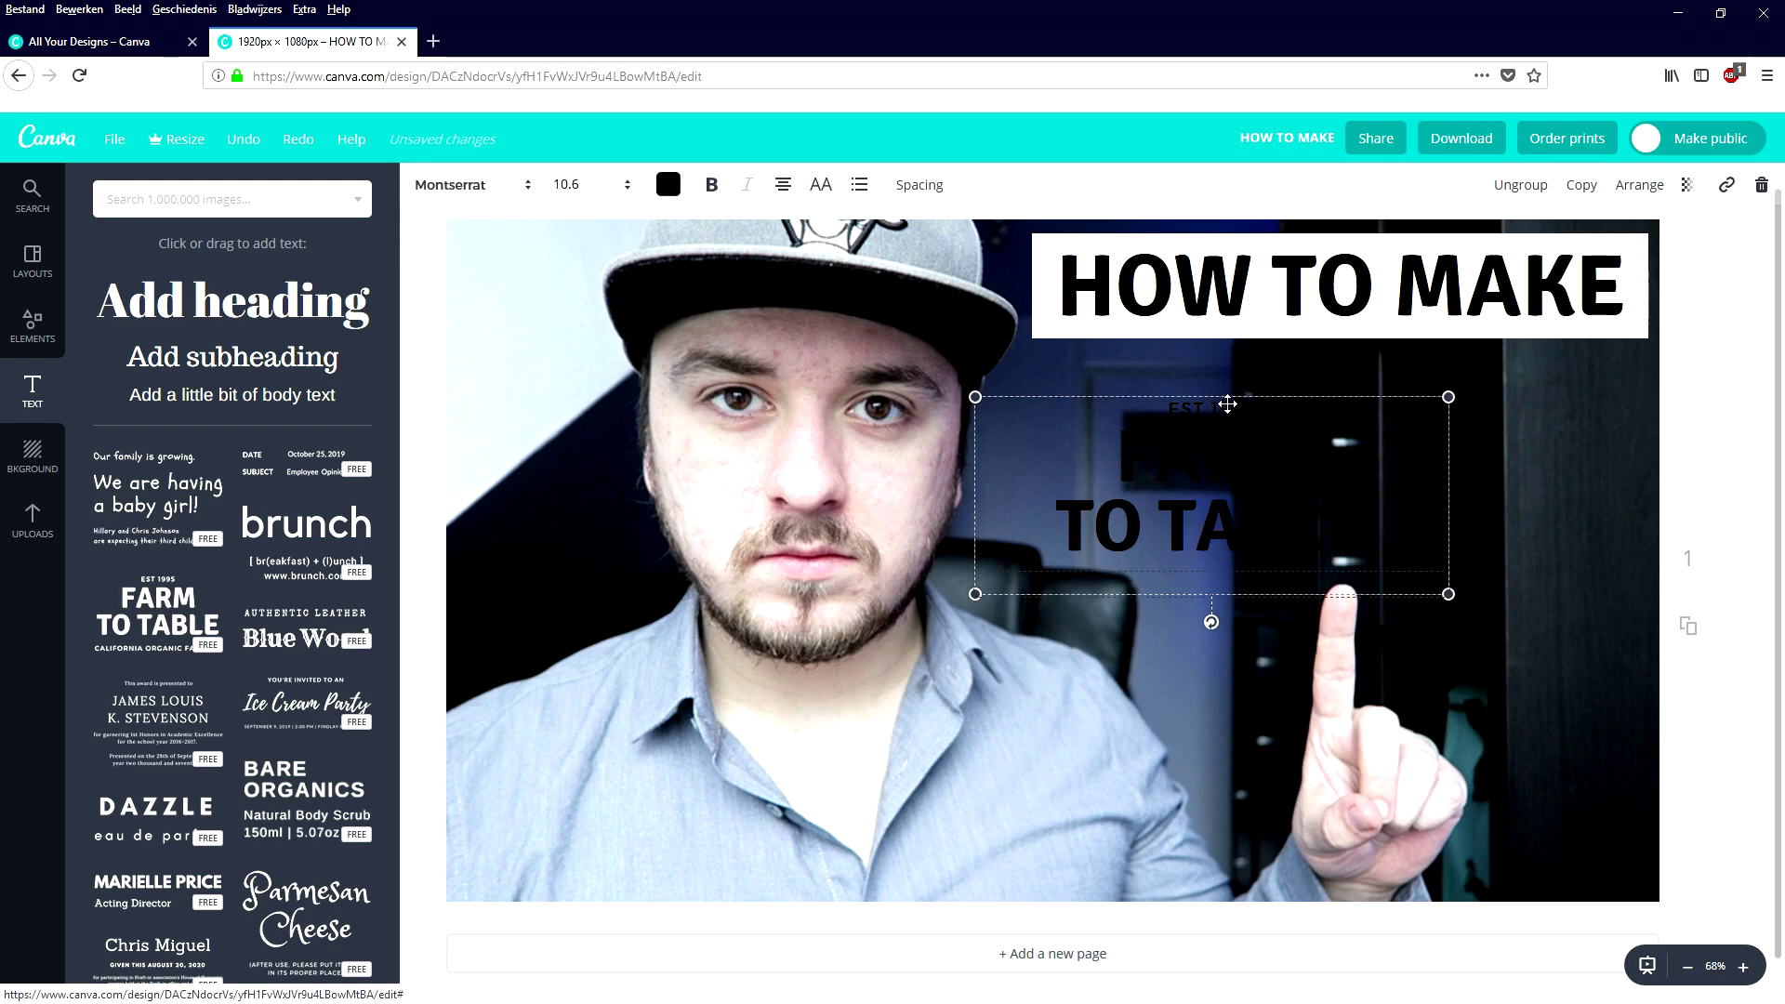
double_click(1055, 434)
key(BackSpace)
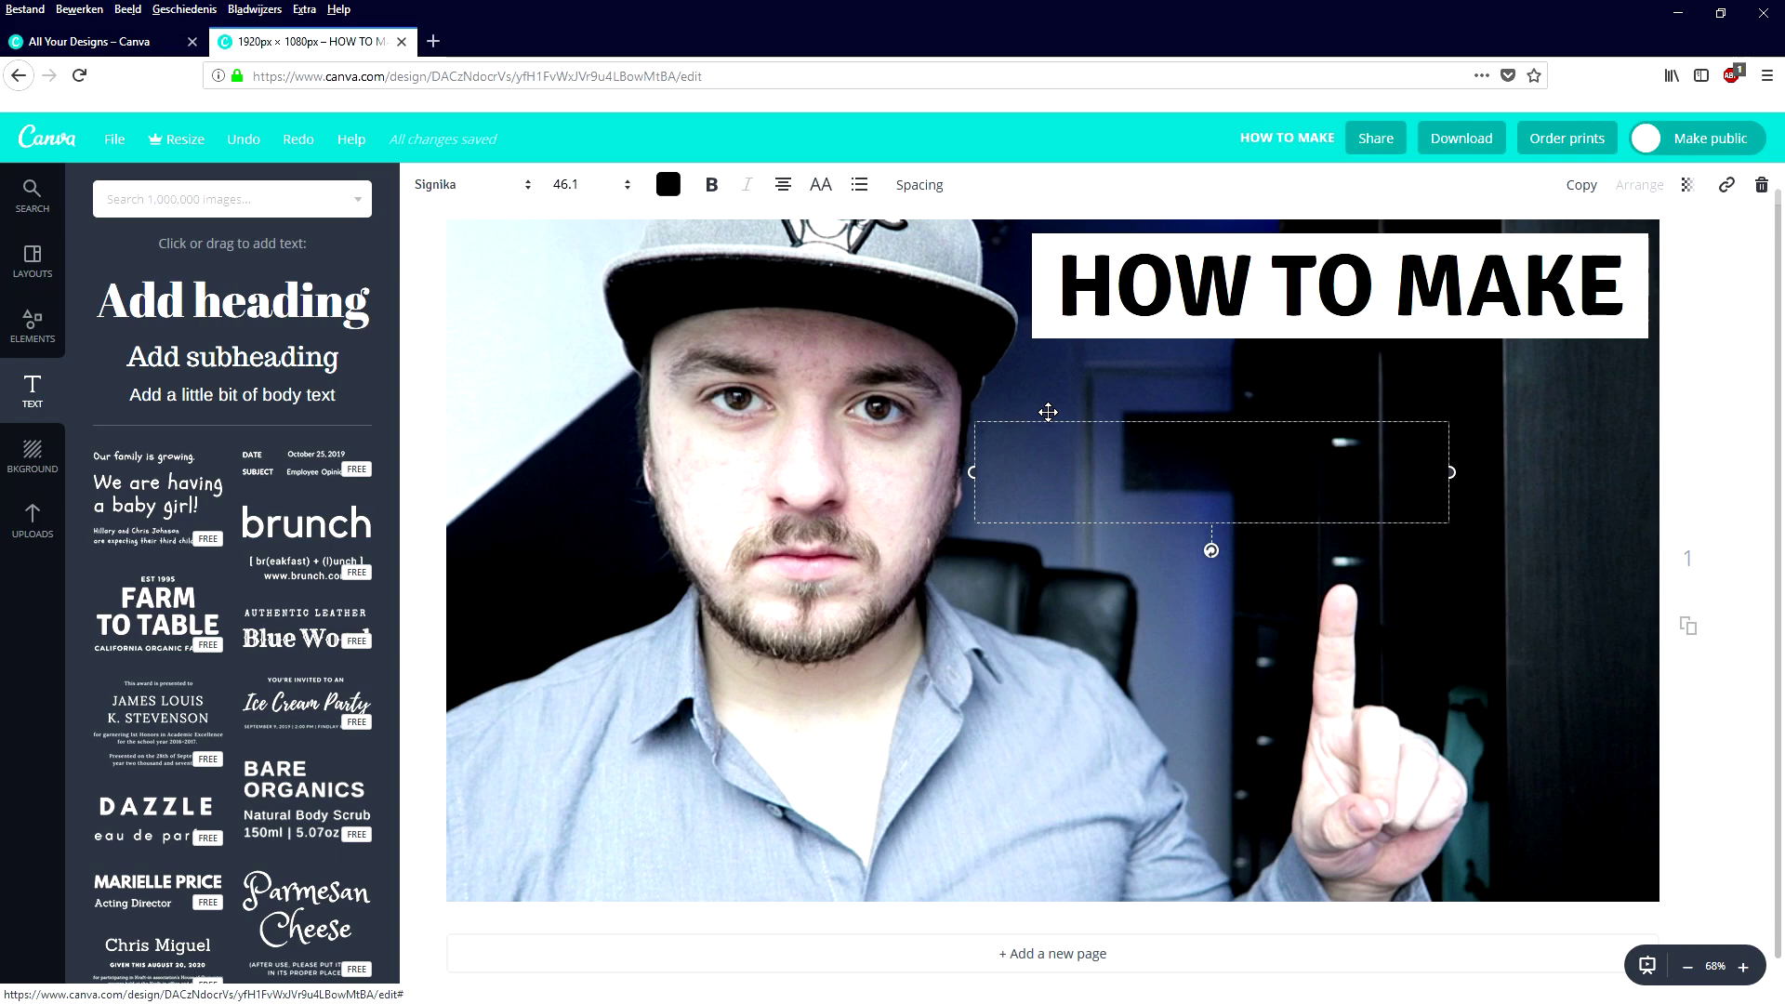
Enter "CUSTOM" and "THUMBNAIL" on two lines in the emptied heading below the banner.
text(CUST)
key(BackSpace)
key(BackSpace)
text(STOM)
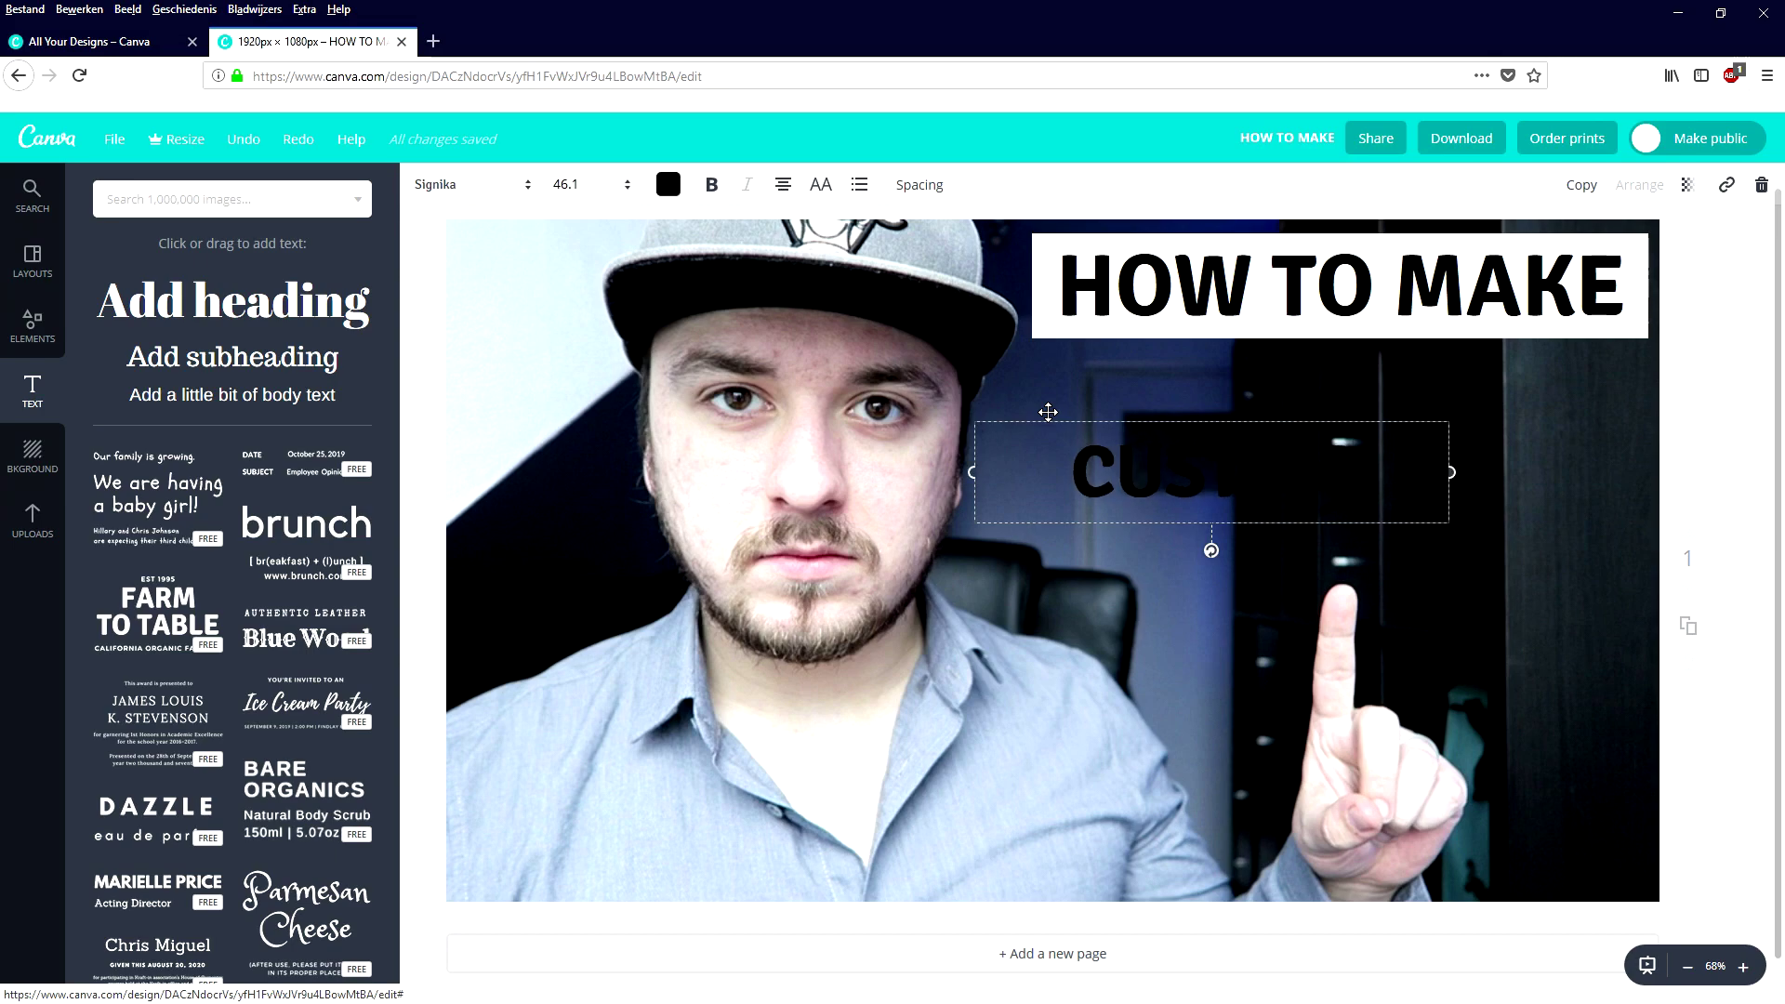
key(Return)
text(THUMBNAIL)
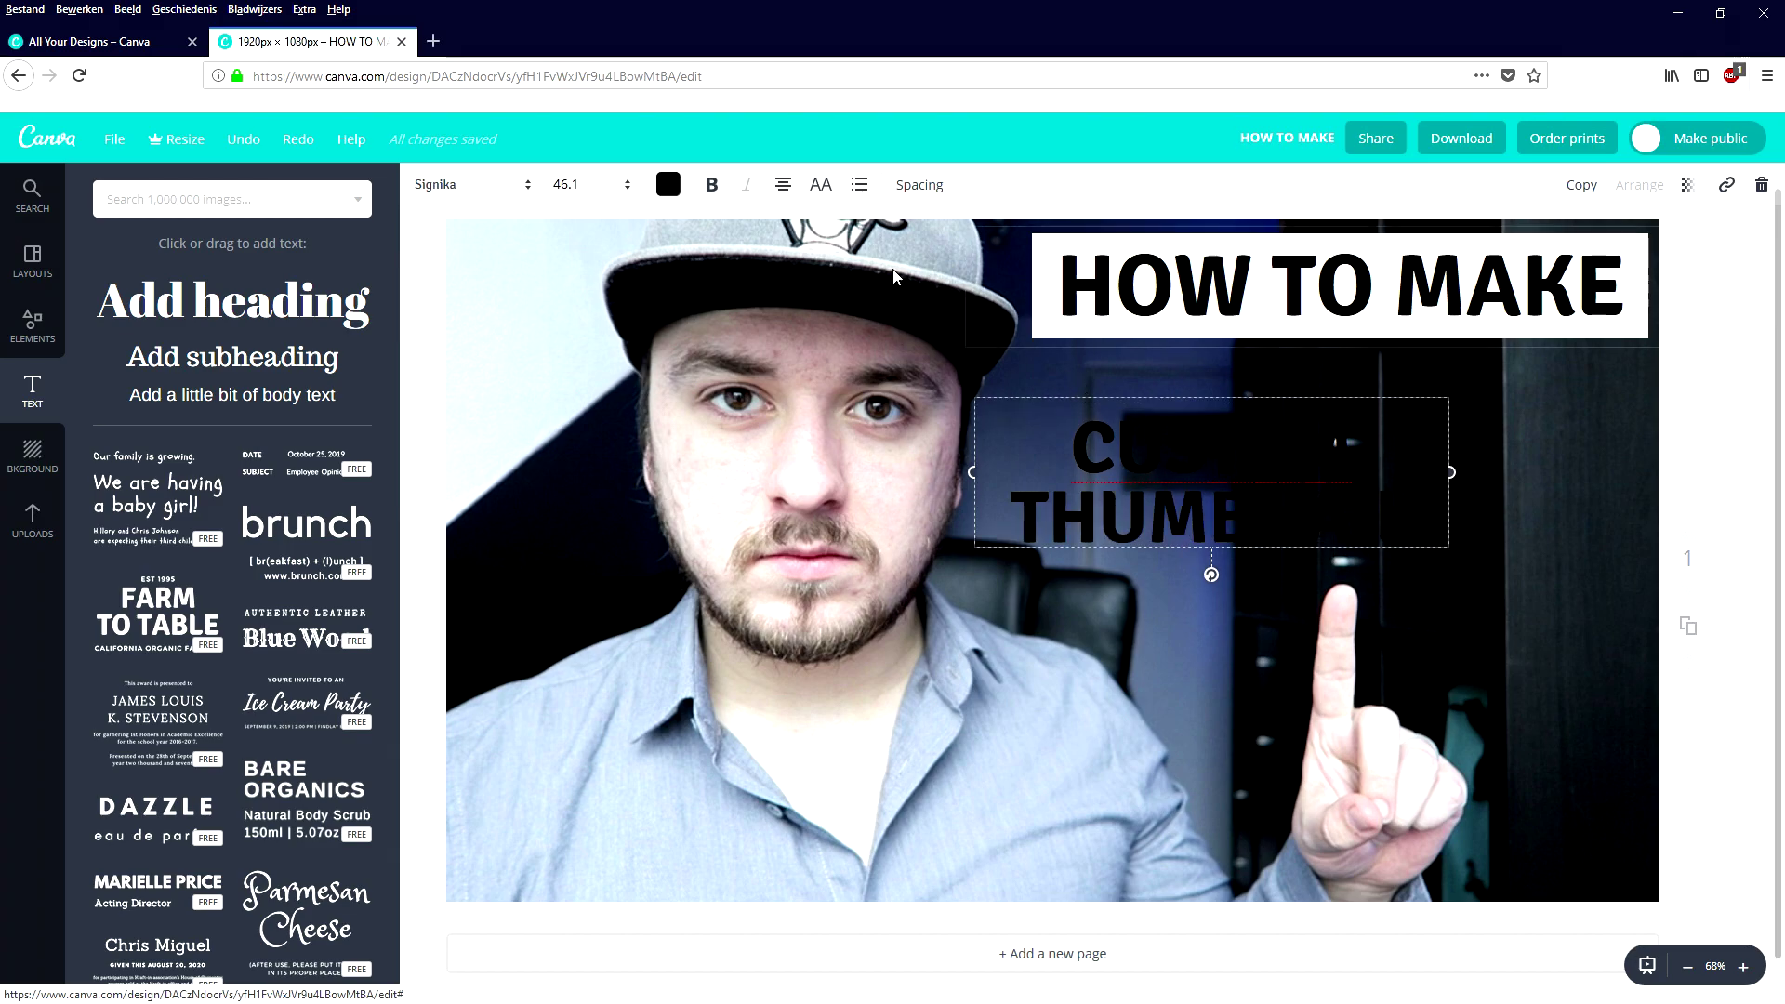
Colour the "CUSTOM THUMBNAIL" text white and enlarge it to nearly the banner's width, directly beneath the banner.
double_click(1166, 437)
click(1166, 436)
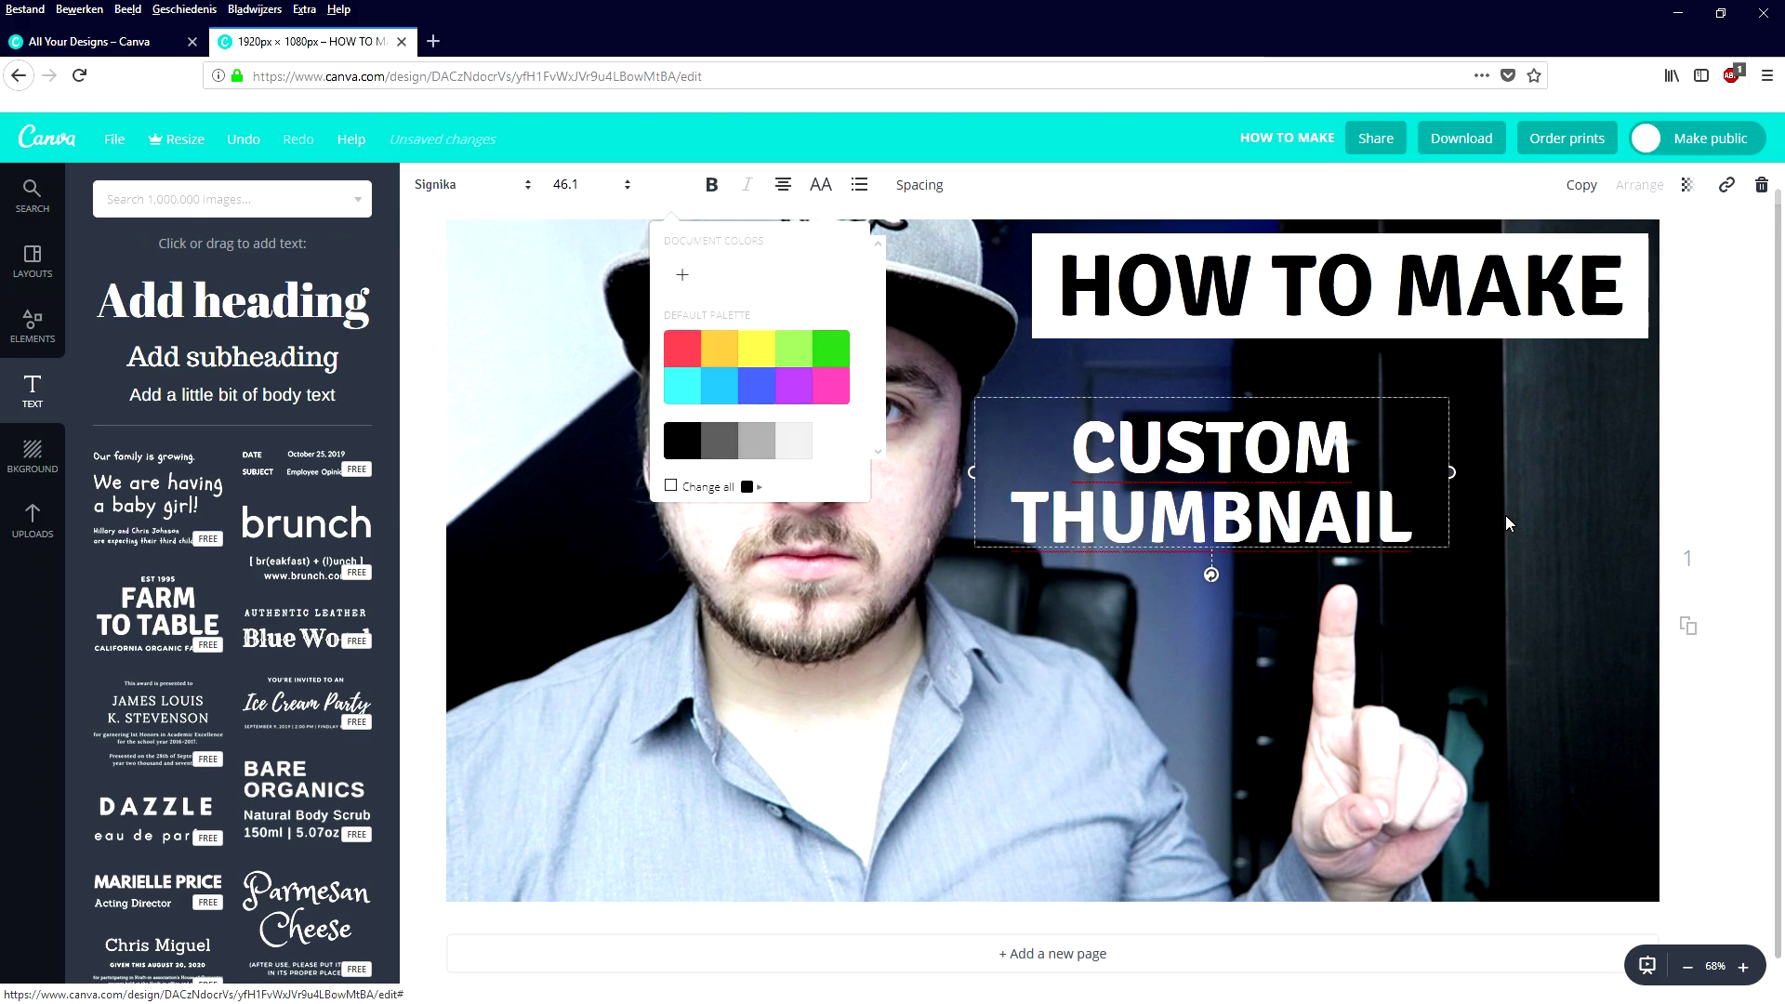
click(1509, 524)
click(1409, 521)
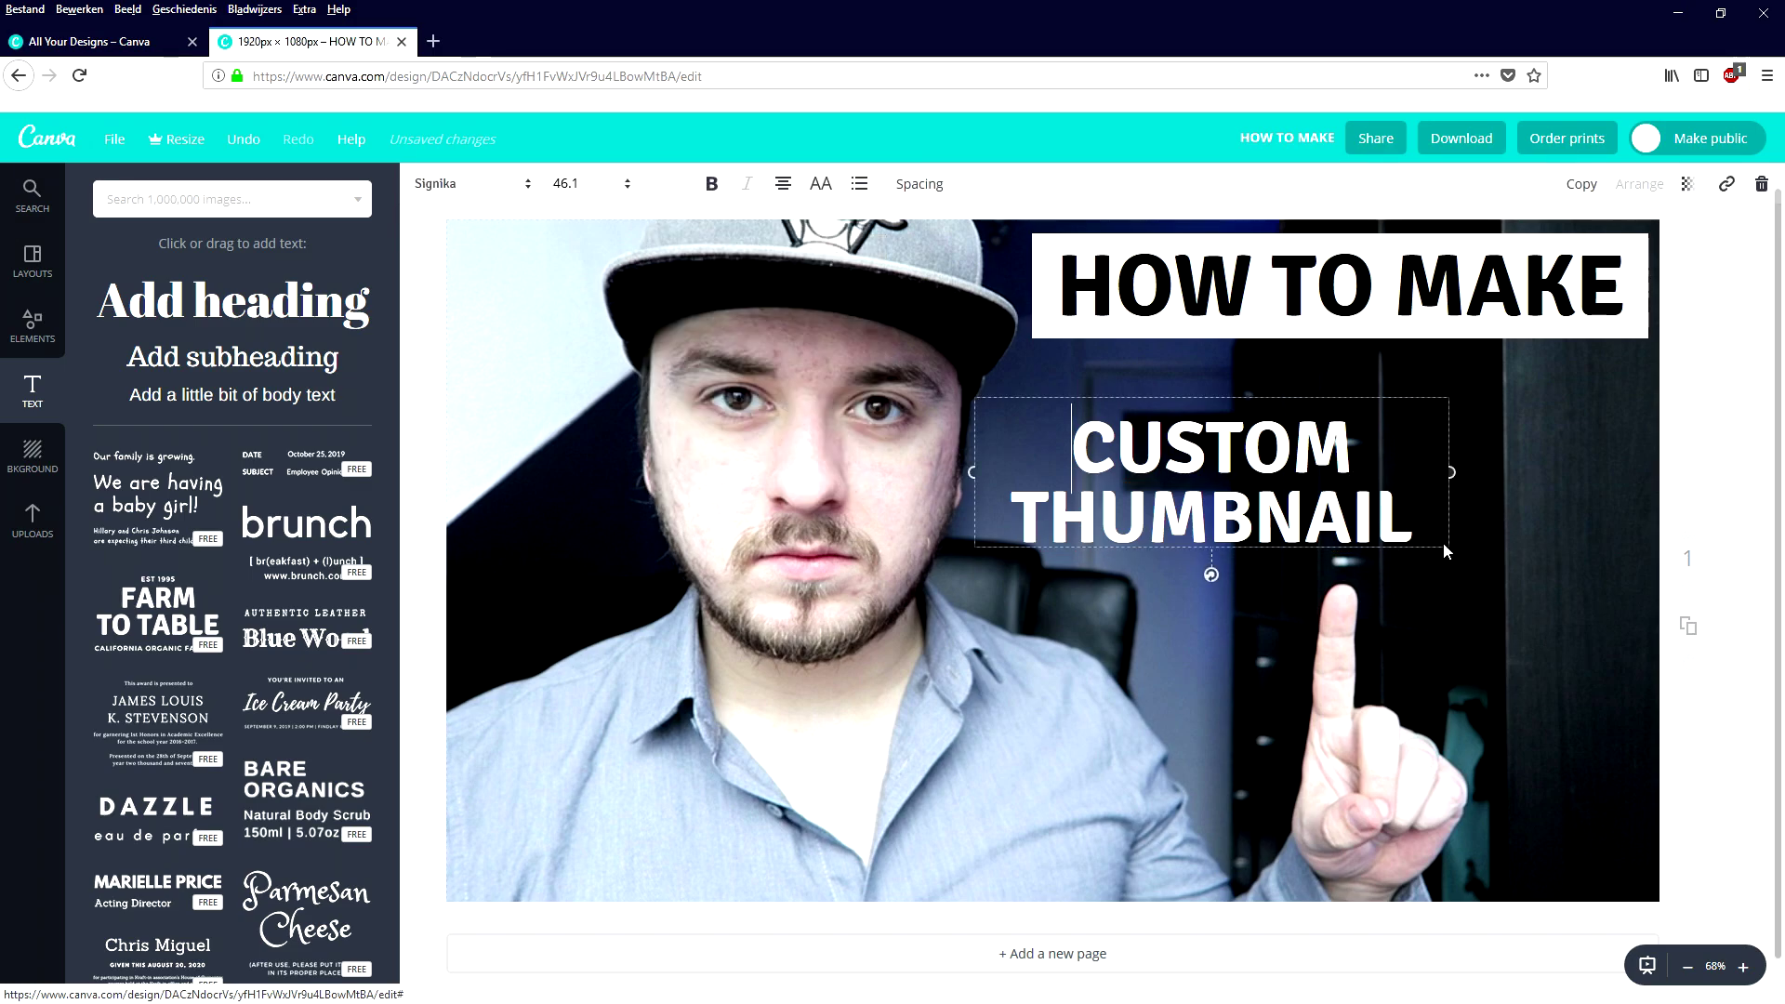
drag(1464, 474, 1479, 379)
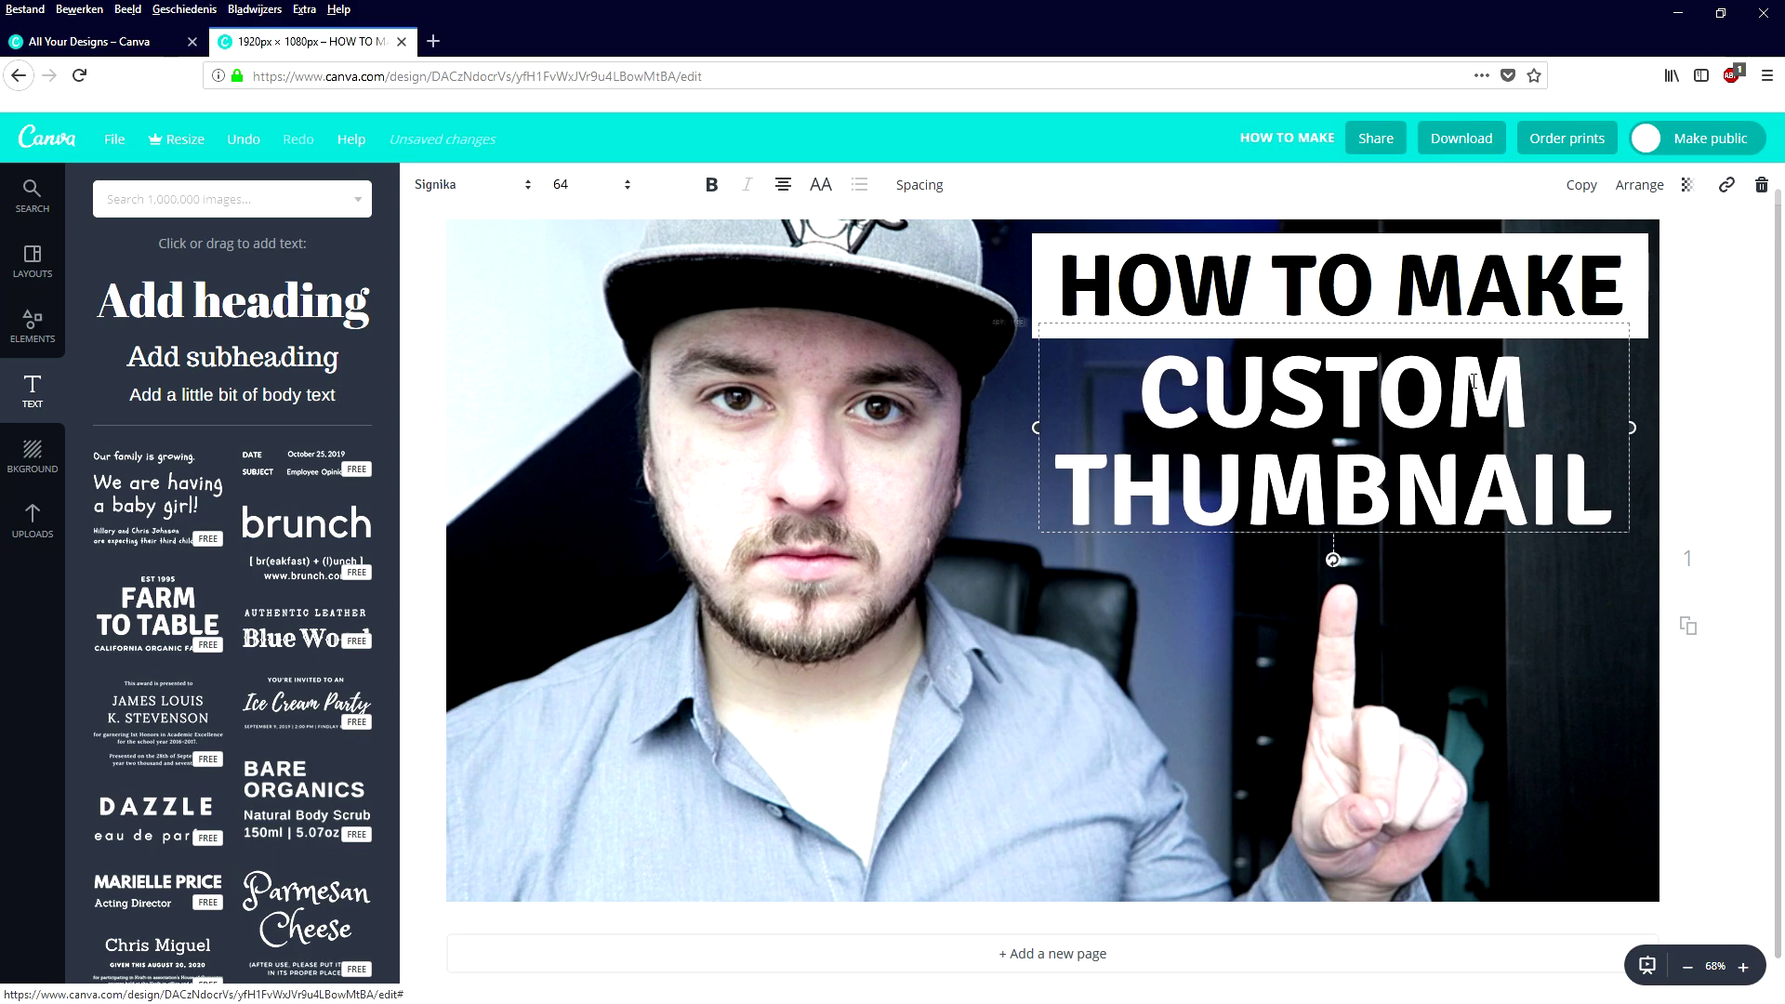
click(1499, 624)
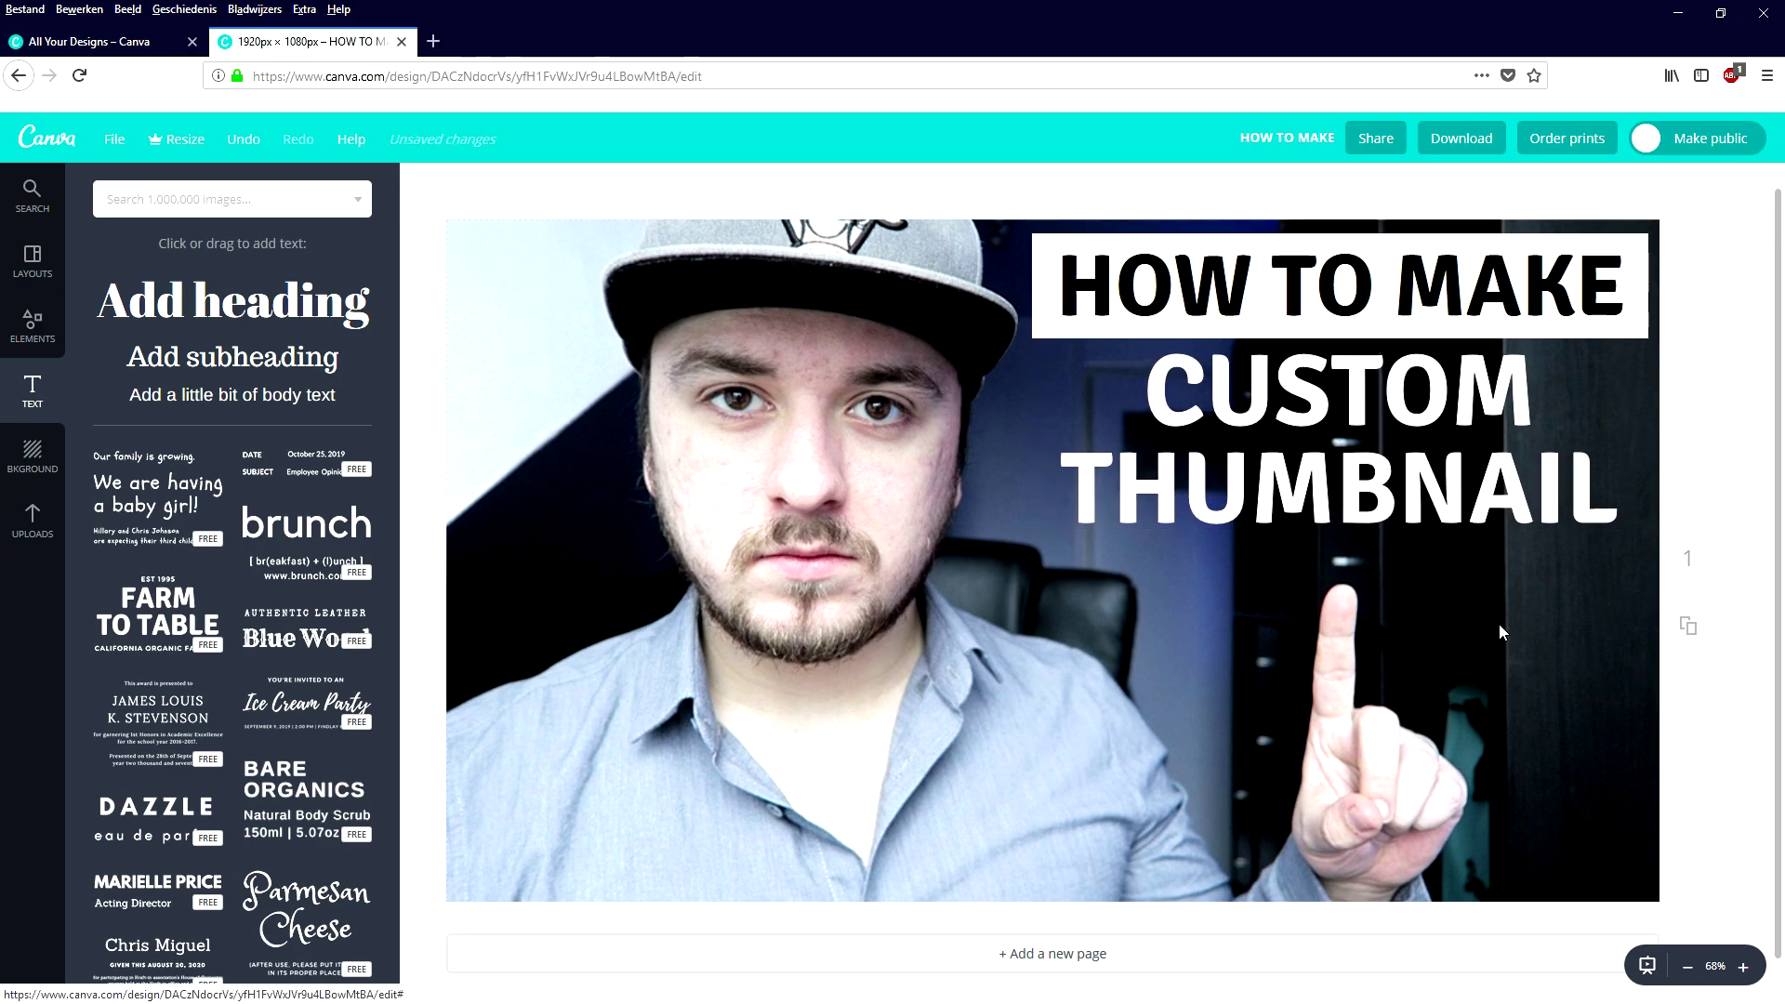
click(32, 326)
scroll(264, 465, up, 10)
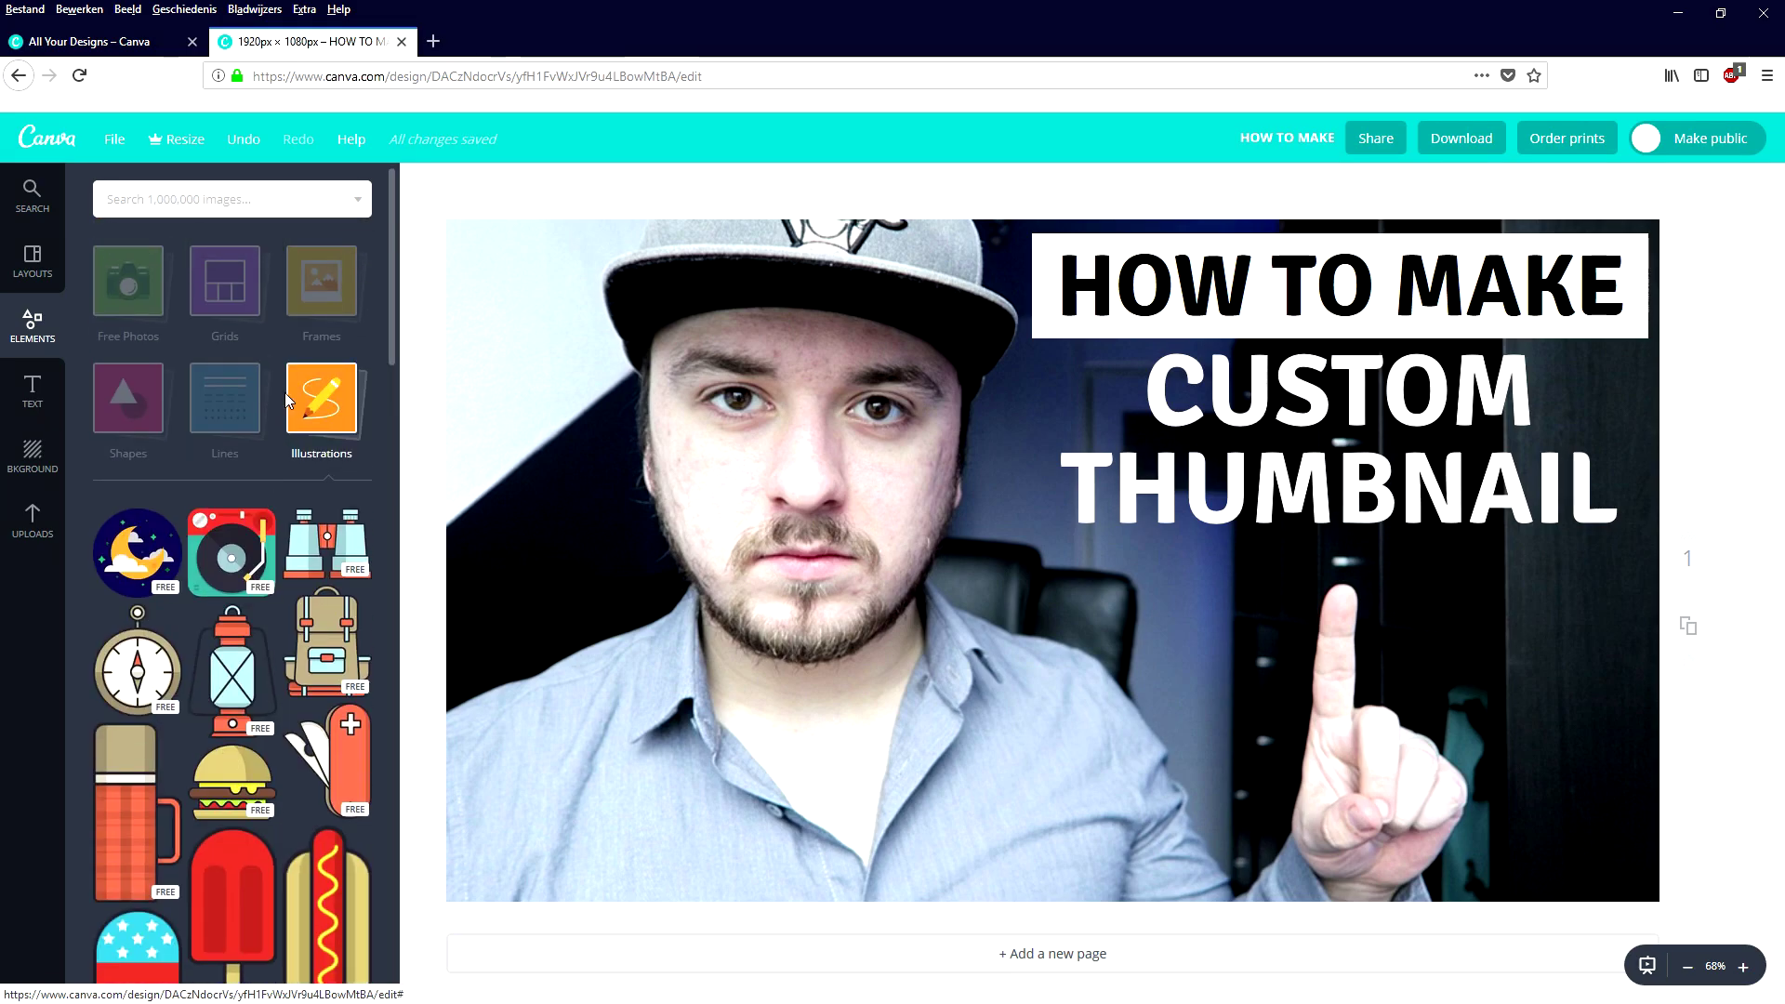
click(241, 397)
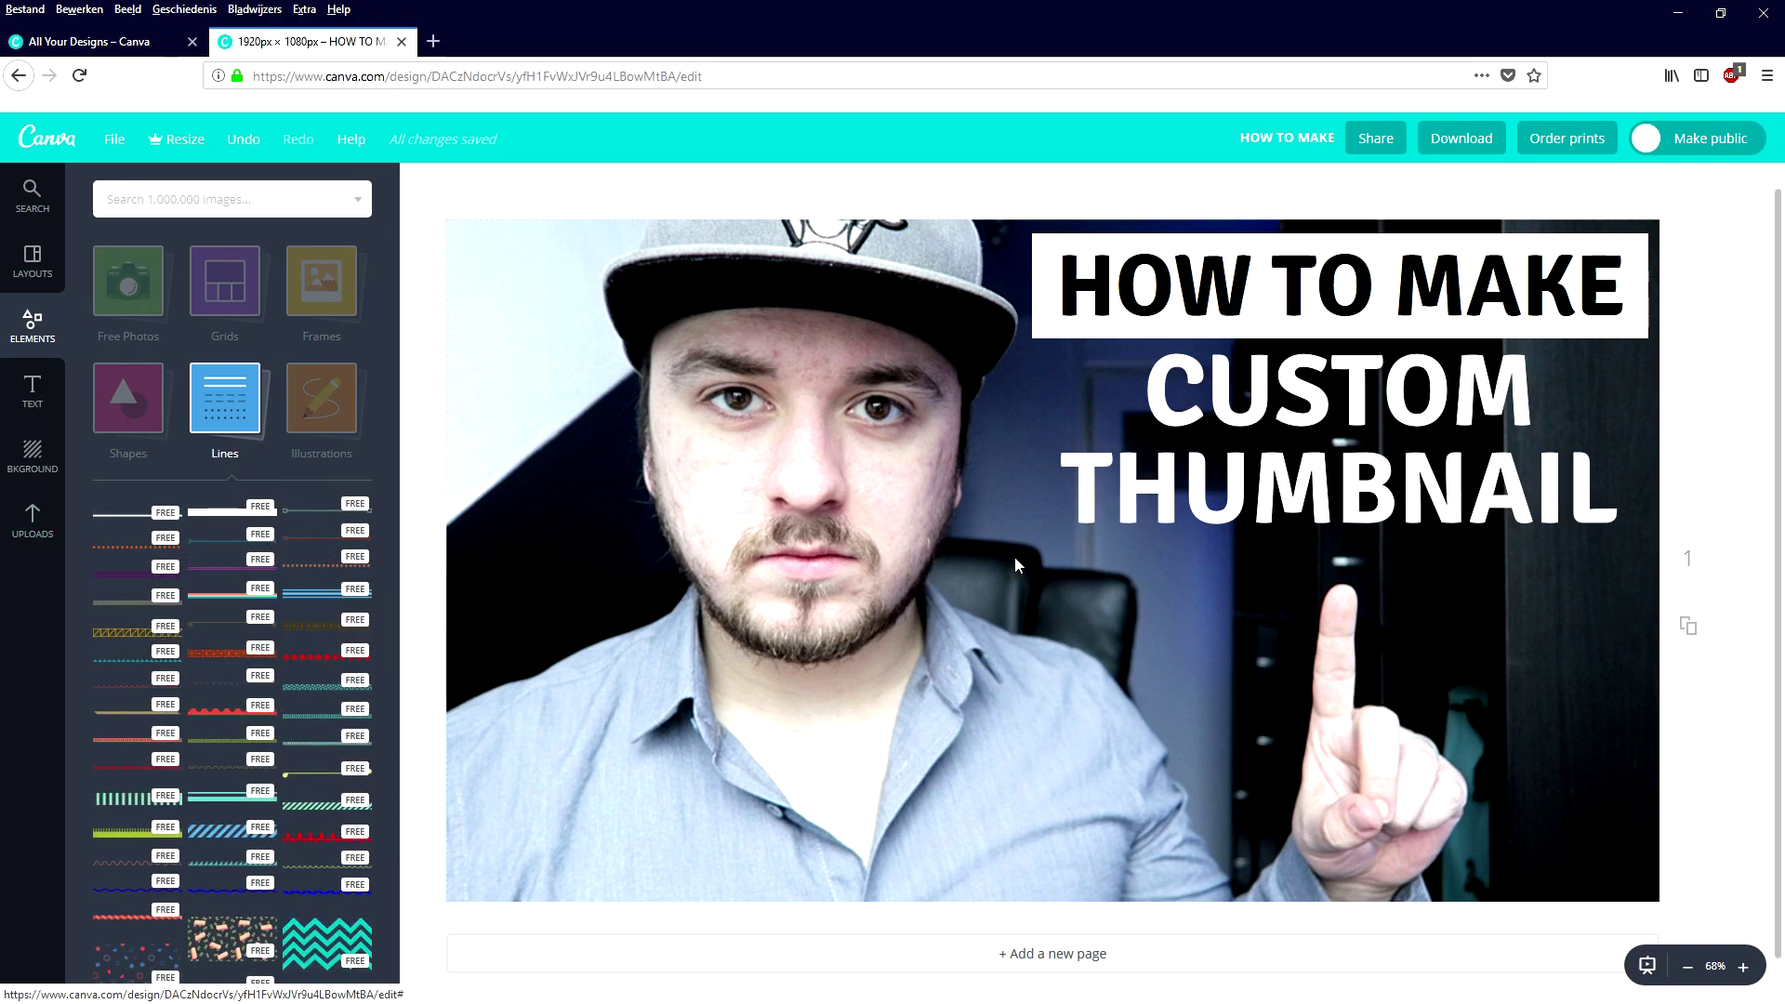
click(1116, 580)
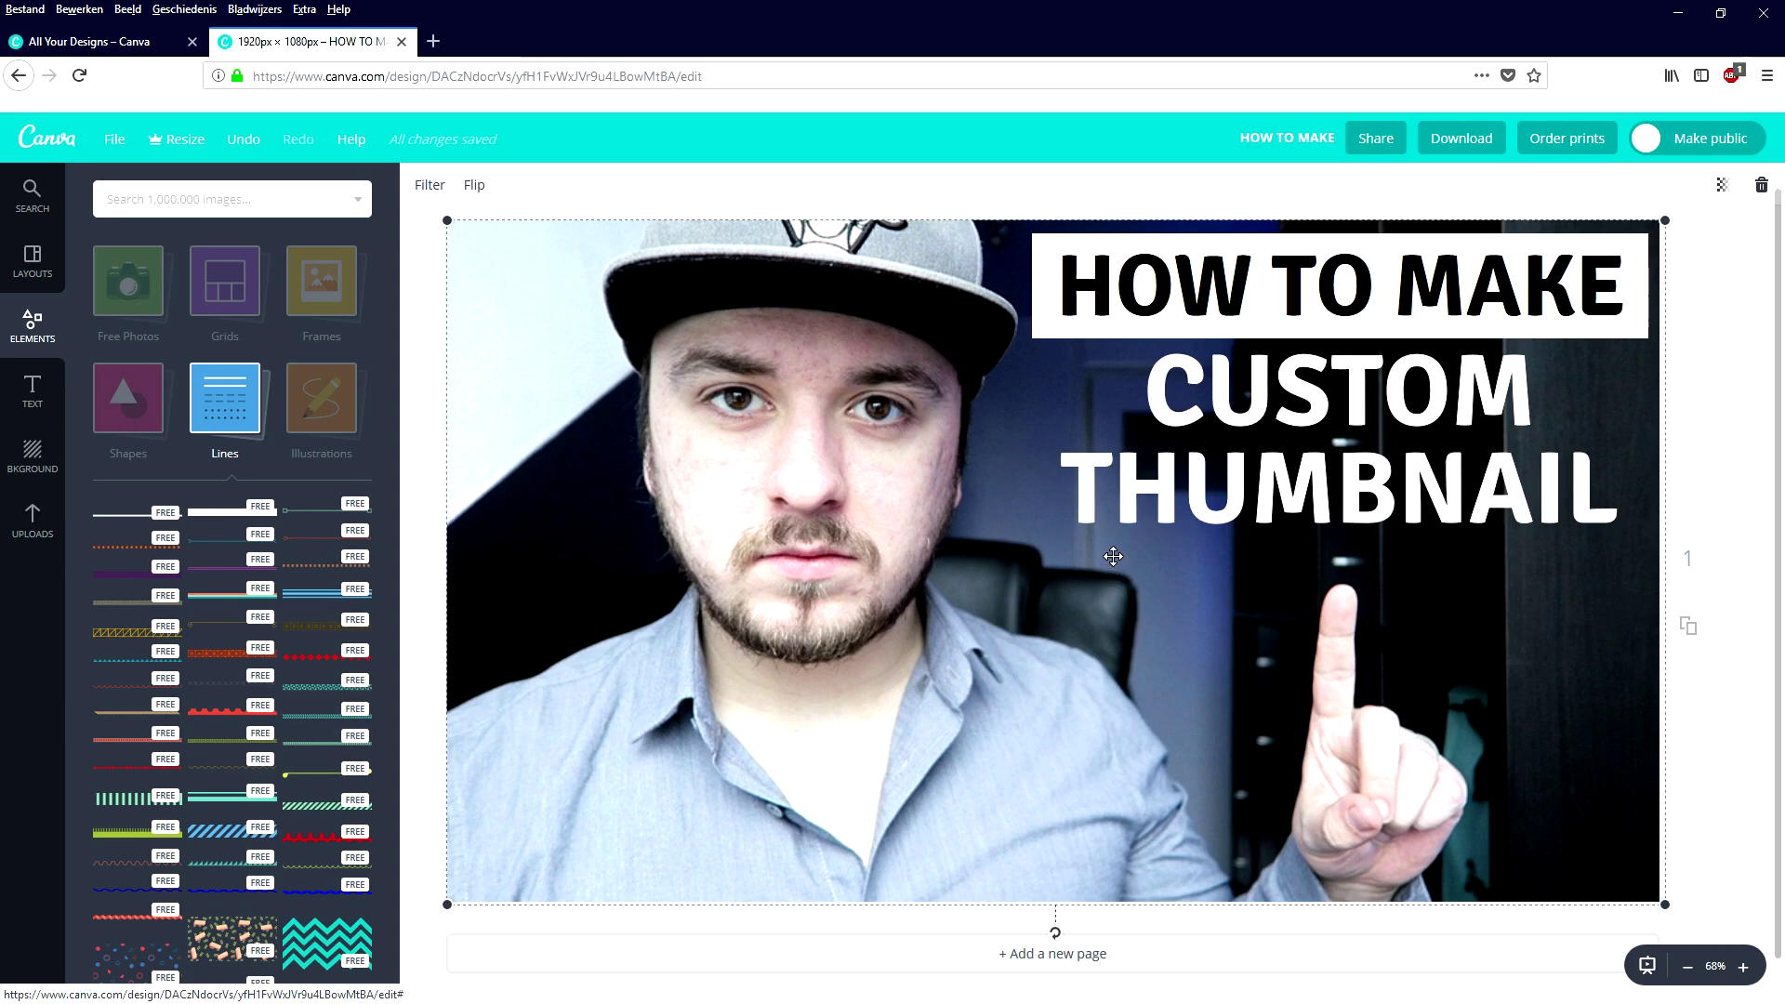